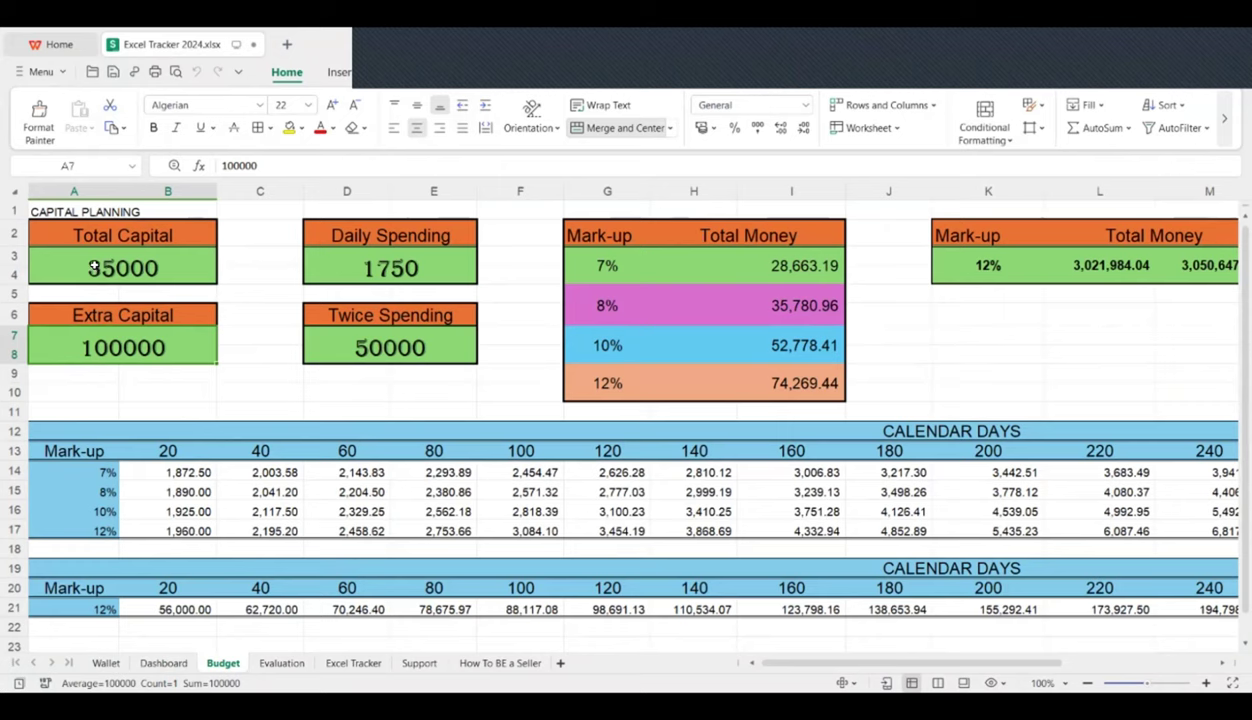
# Step: Set the Twice Spending amount in the capital planning section to 15000
pyautogui.click(92, 266)
pyautogui.doubleClick(148, 270)
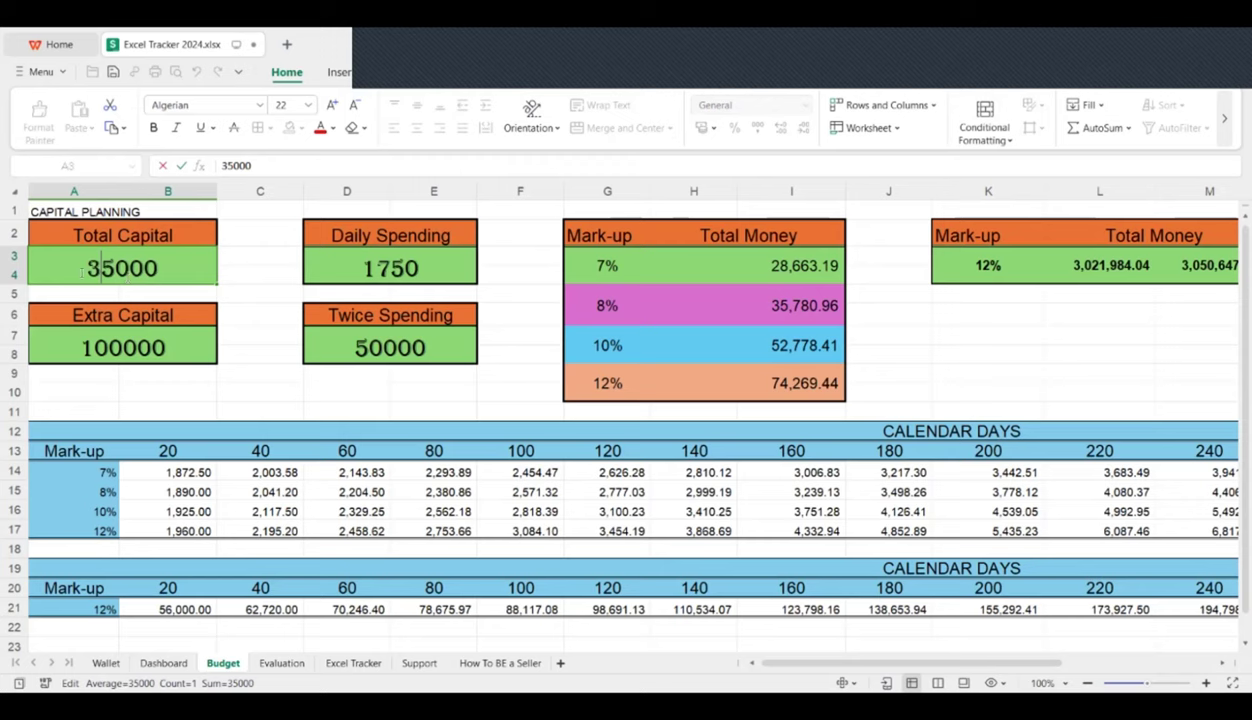
pyautogui.click(371, 348)
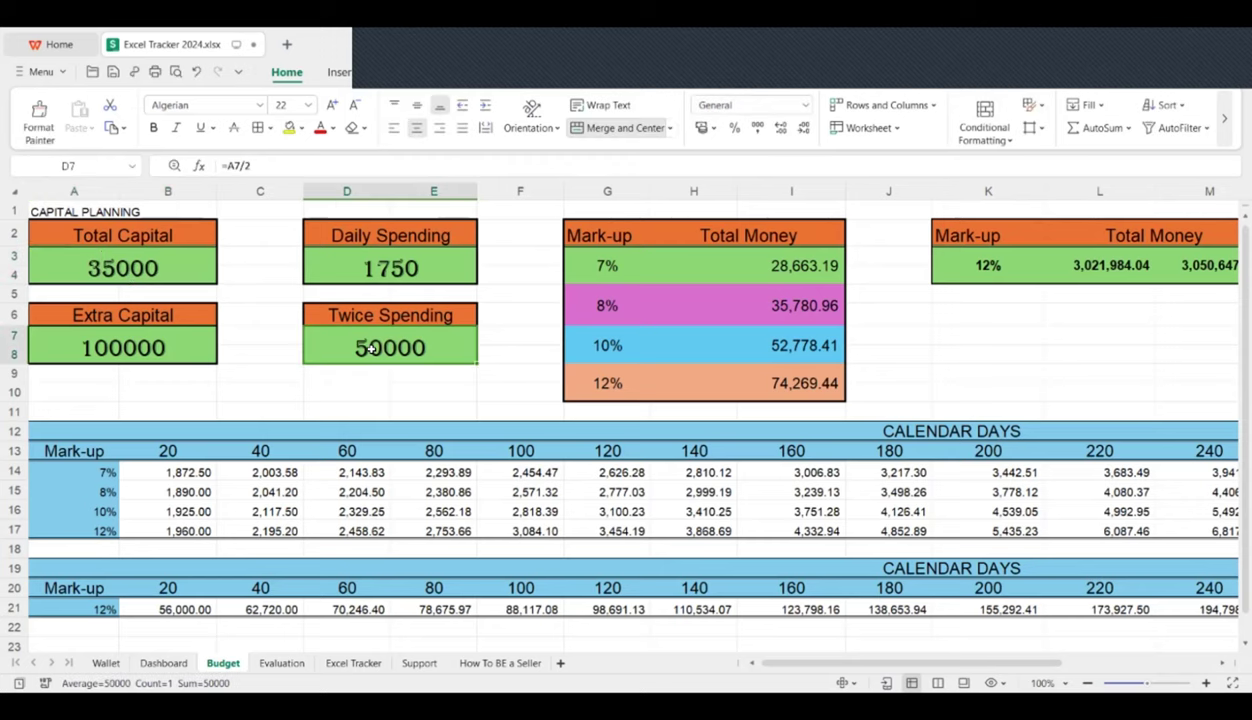
pyautogui.write('15')
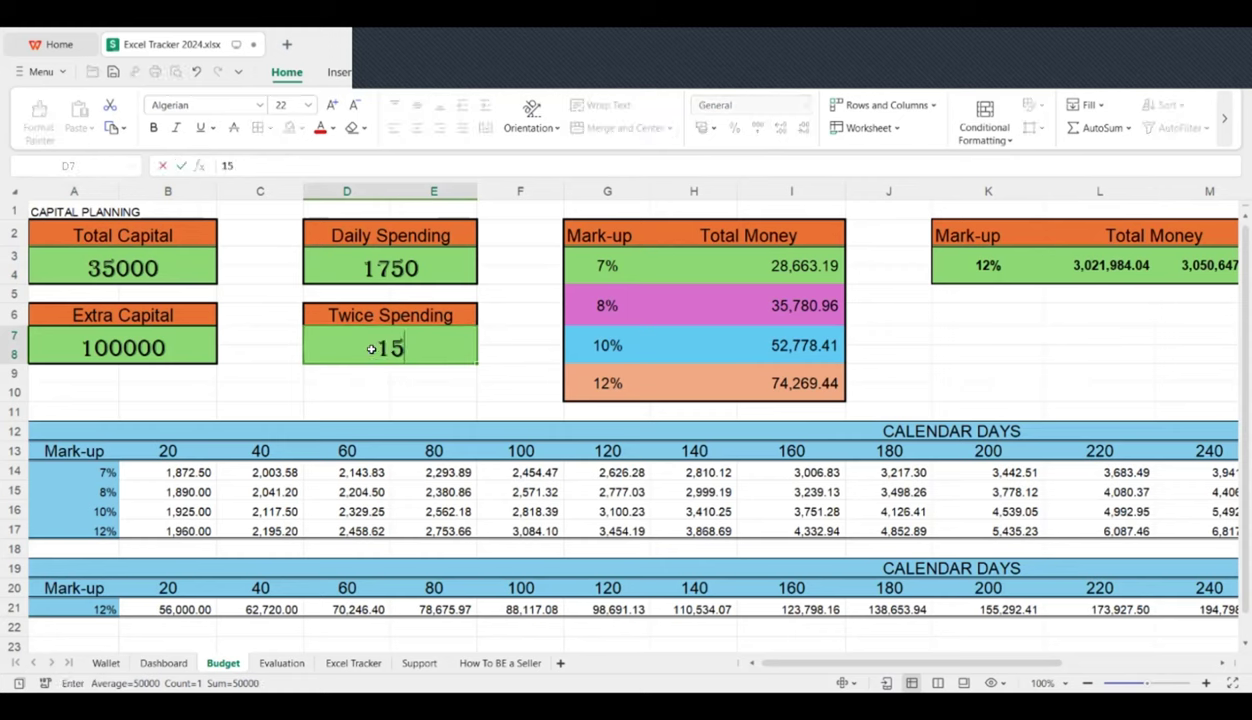
pyautogui.write('000')
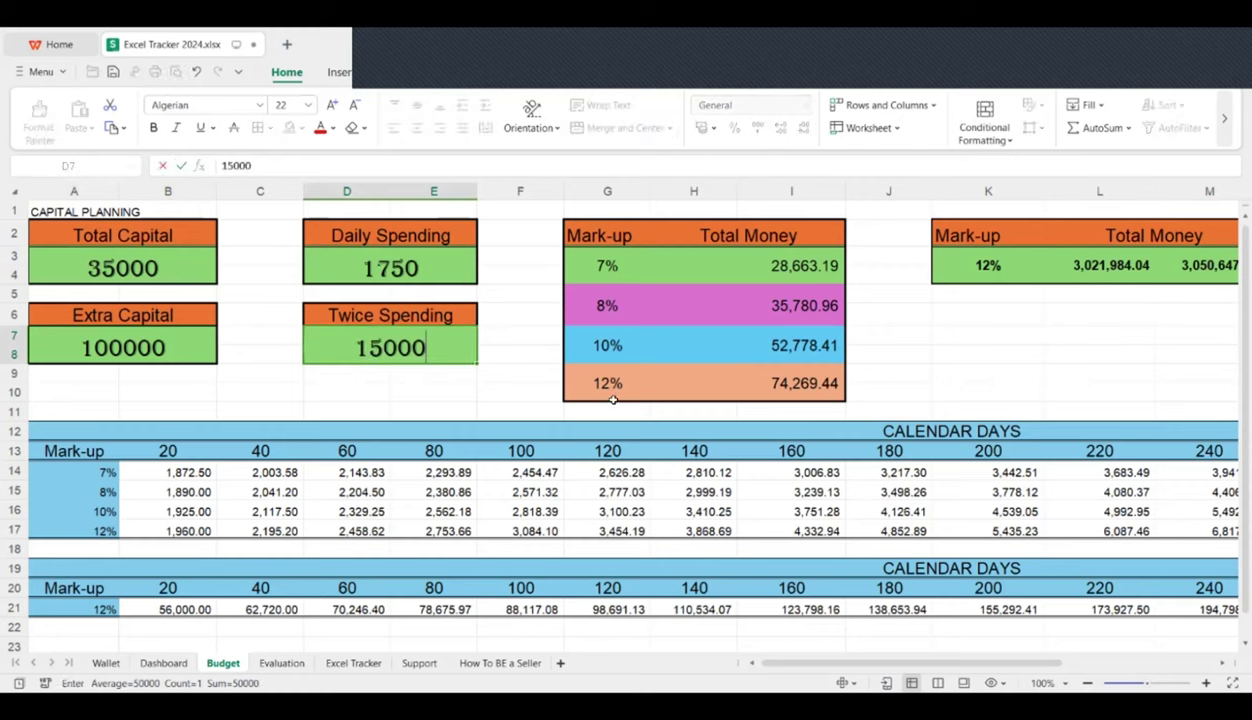
pyautogui.click(497, 330)
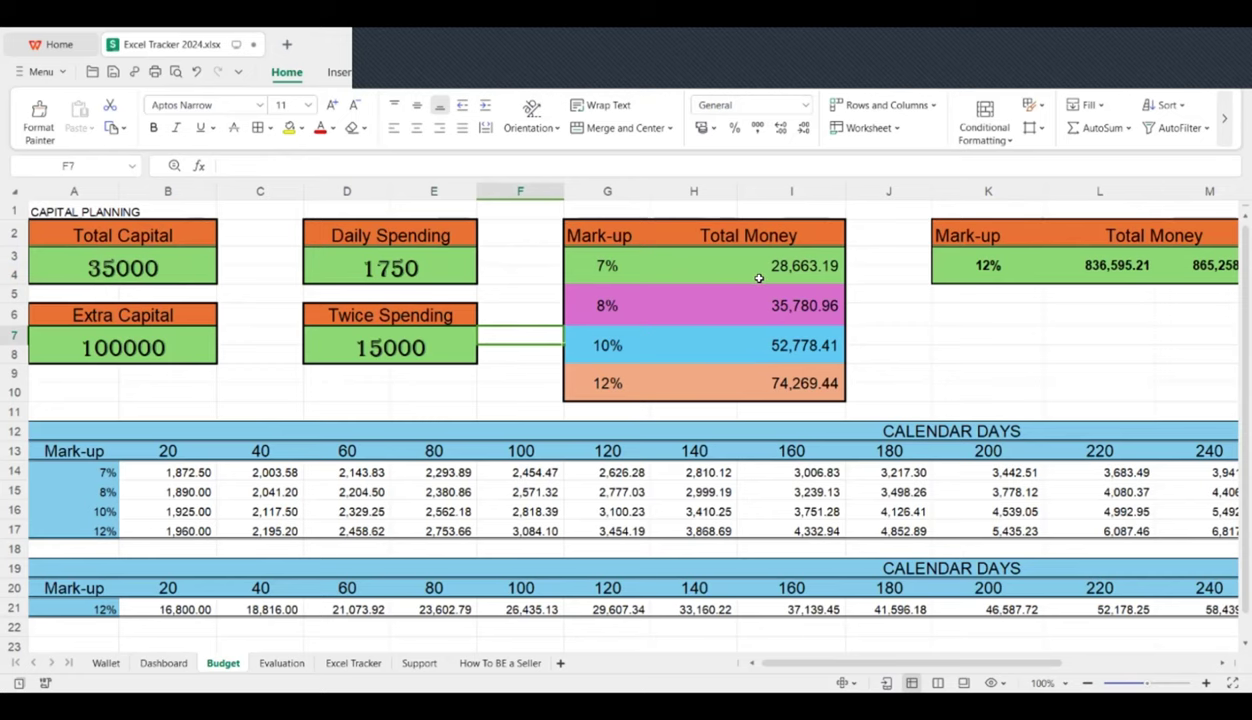
# Step: Examine the mark-up projections across all calendar days up to 360, along with the Total Money figures for each mark-up
pyautogui.scroll(-1, 744, 272)
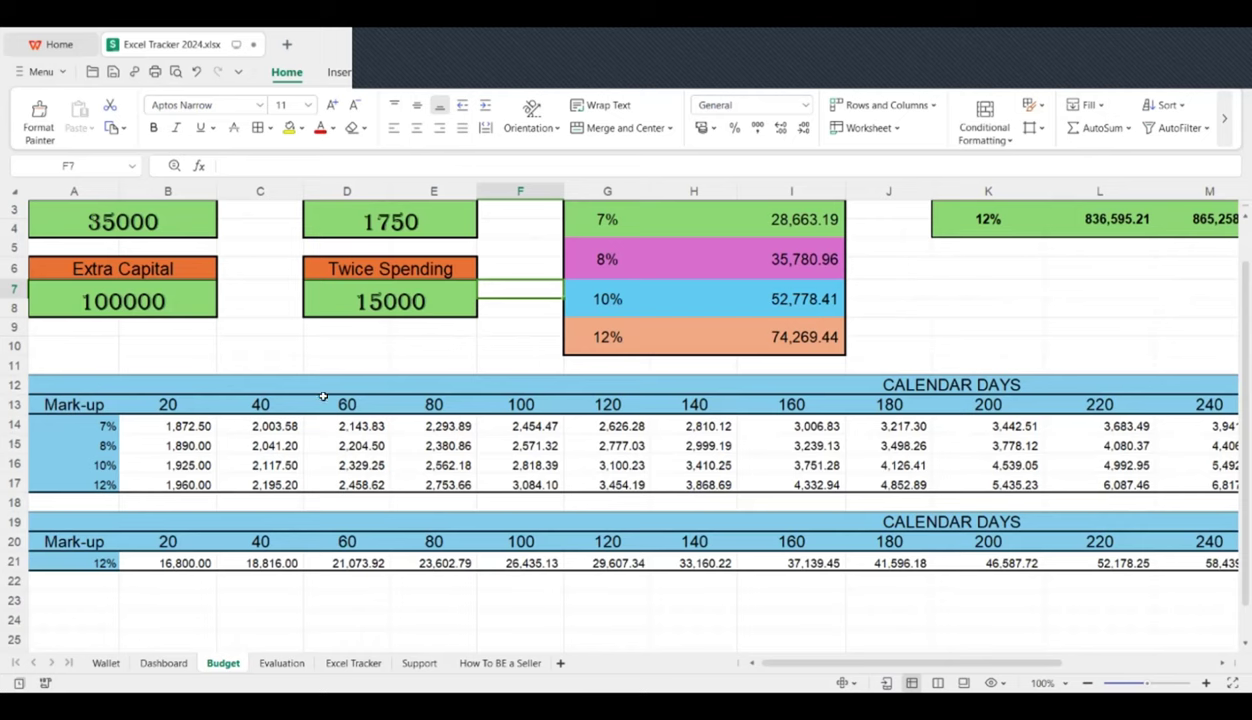
pyautogui.scroll(-1, 205, 548)
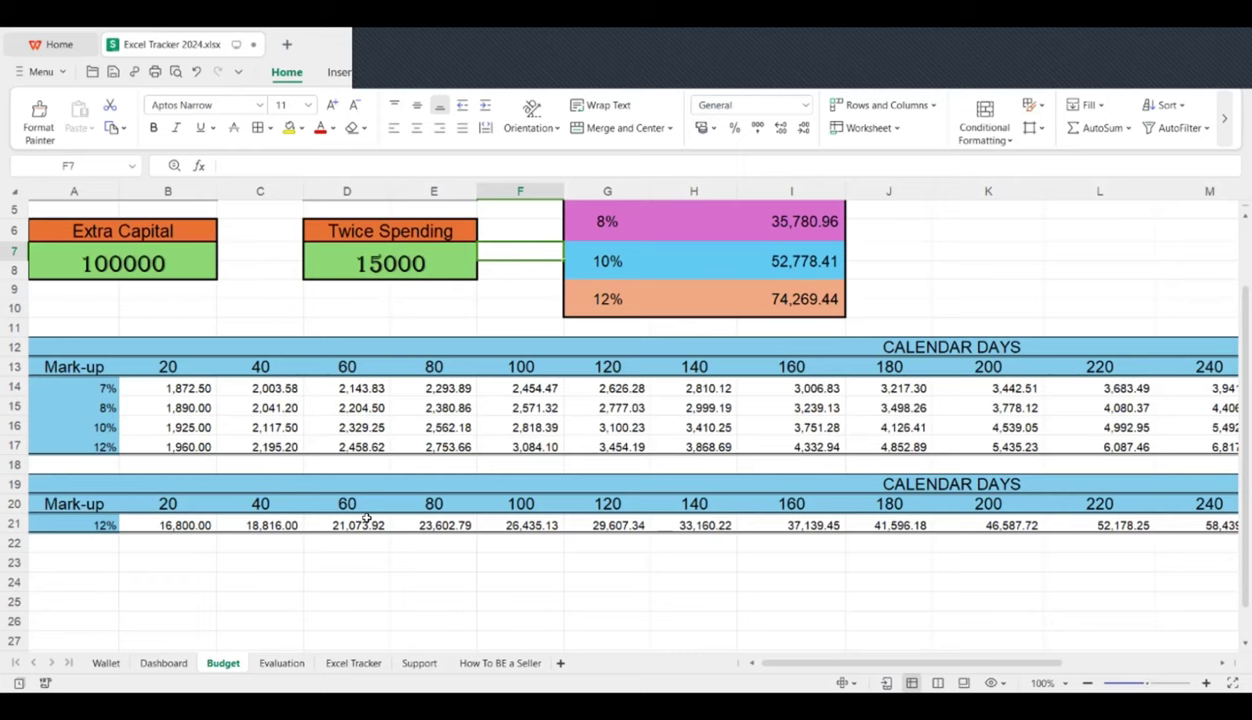
pyautogui.moveTo(889, 663); pyautogui.dragTo(1039, 668)
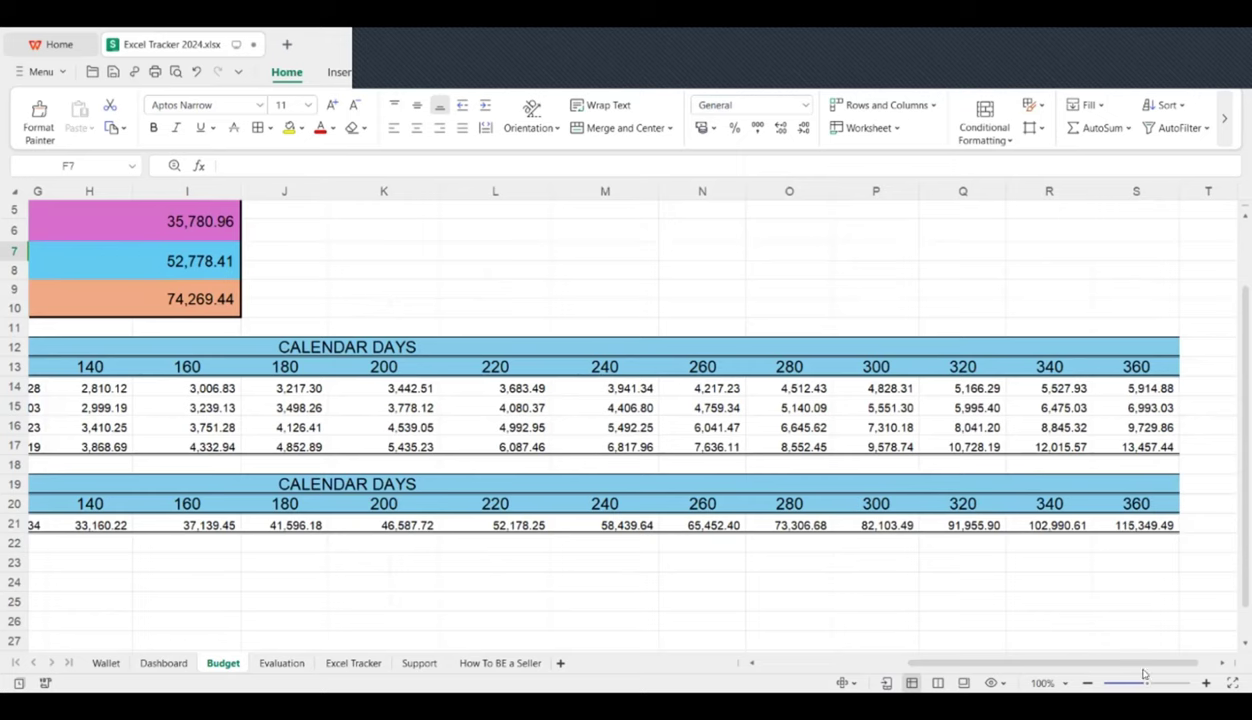
pyautogui.moveTo(1145, 663); pyautogui.dragTo(882, 665)
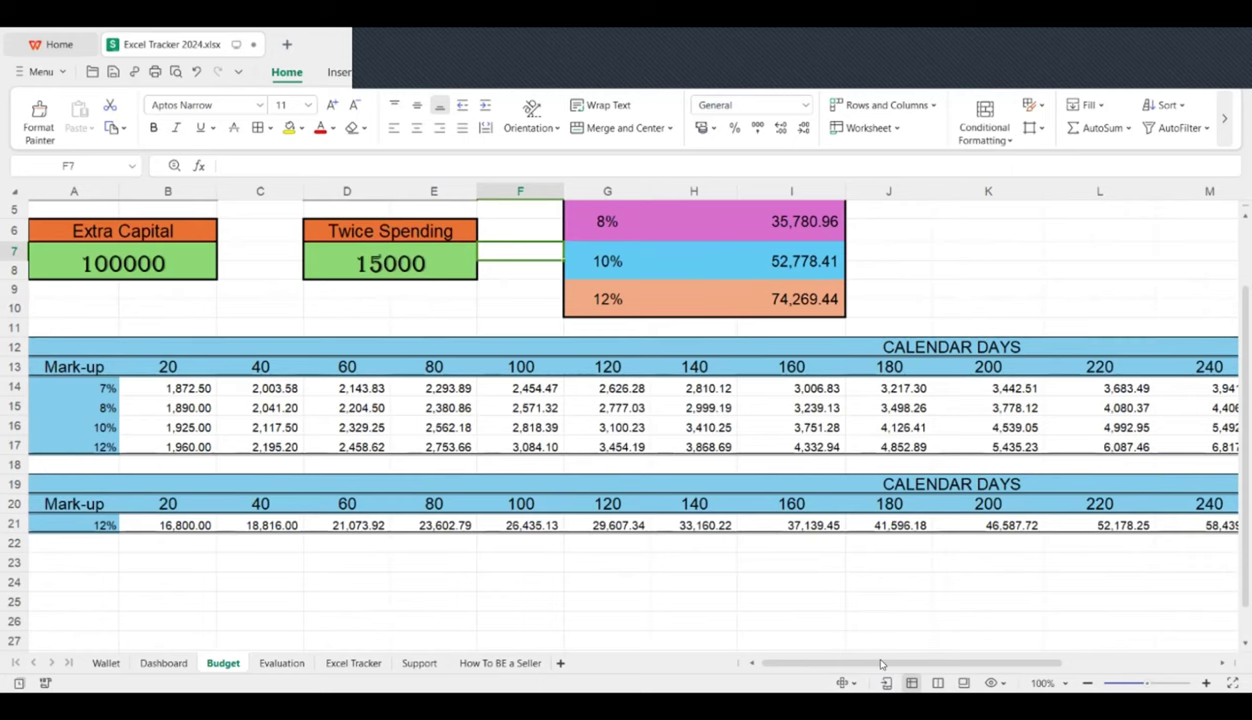
pyautogui.moveTo(881, 664); pyautogui.dragTo(741, 672)
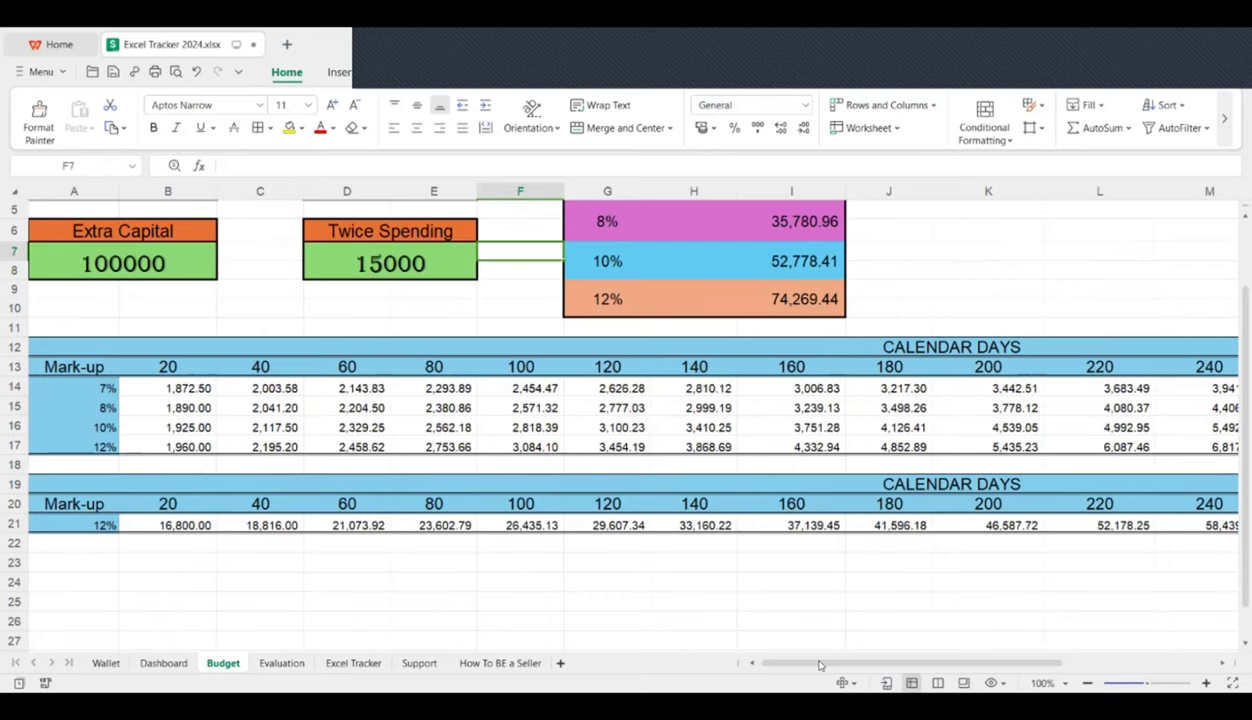
pyautogui.moveTo(828, 660)
pyautogui.mouseDown()
pyautogui.moveTo(905, 662)
pyautogui.moveTo(807, 668)
pyautogui.mouseUp()
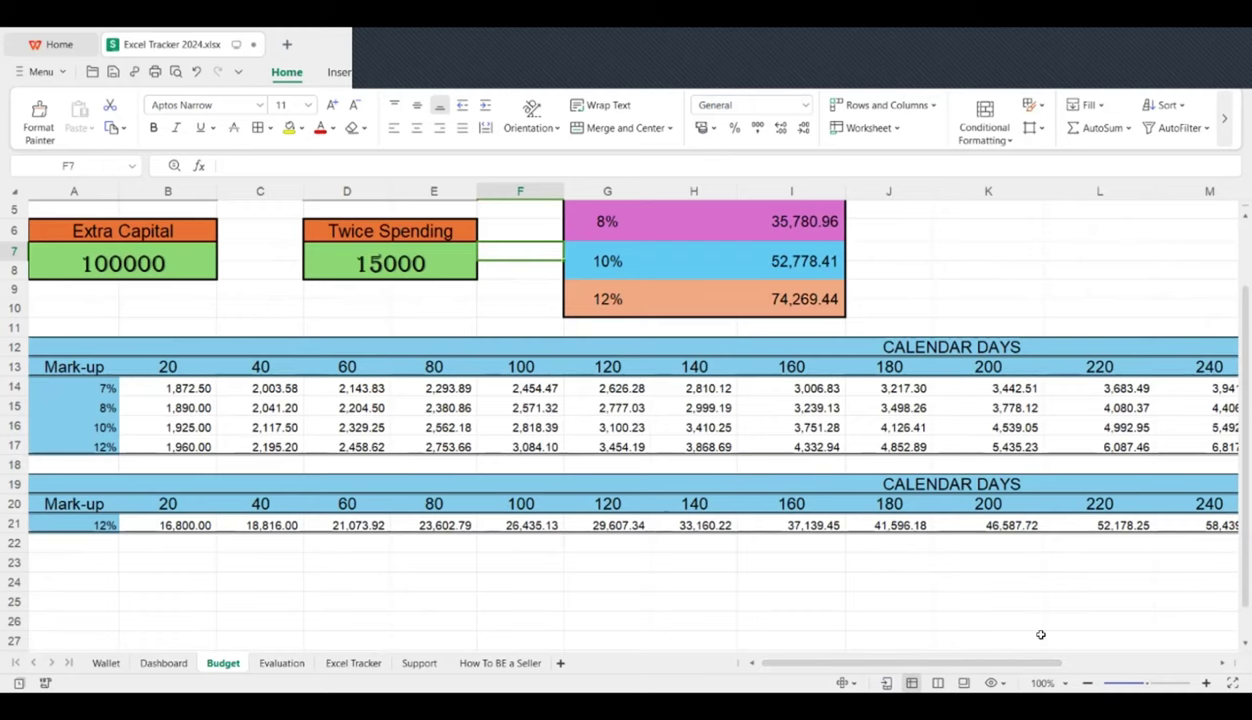
pyautogui.scroll(2, 220, 537)
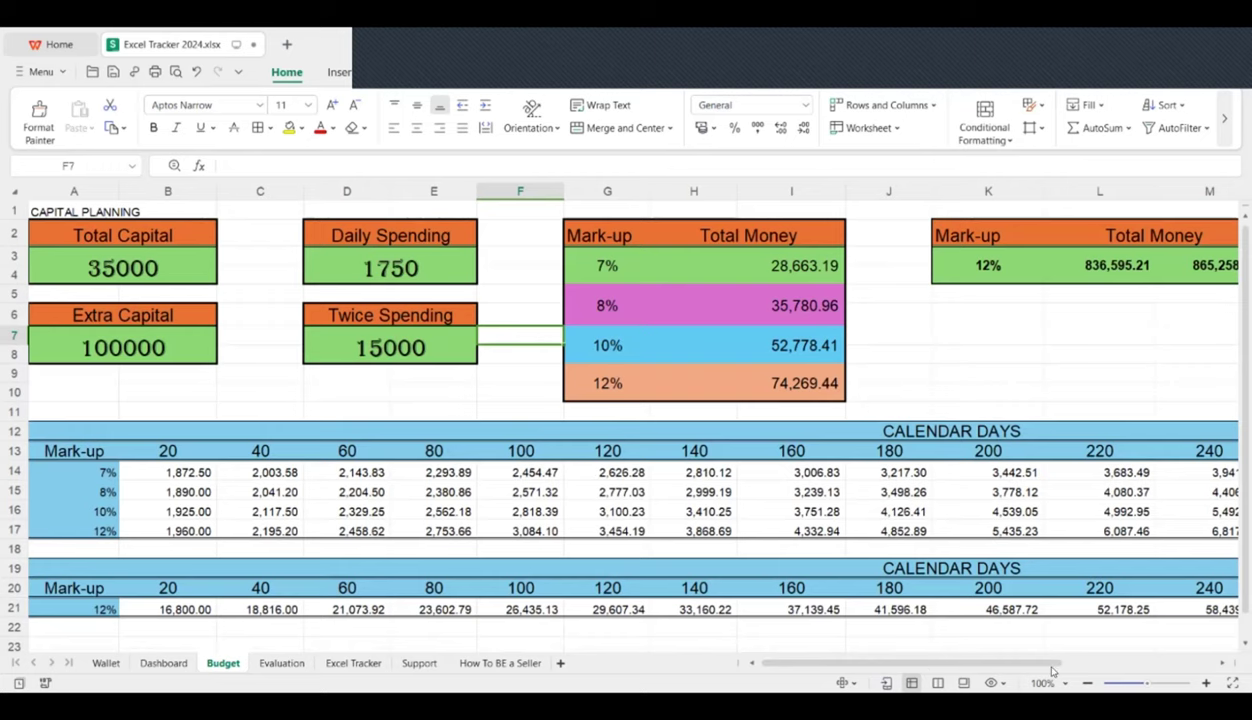
pyautogui.moveTo(924, 665); pyautogui.dragTo(1122, 619)
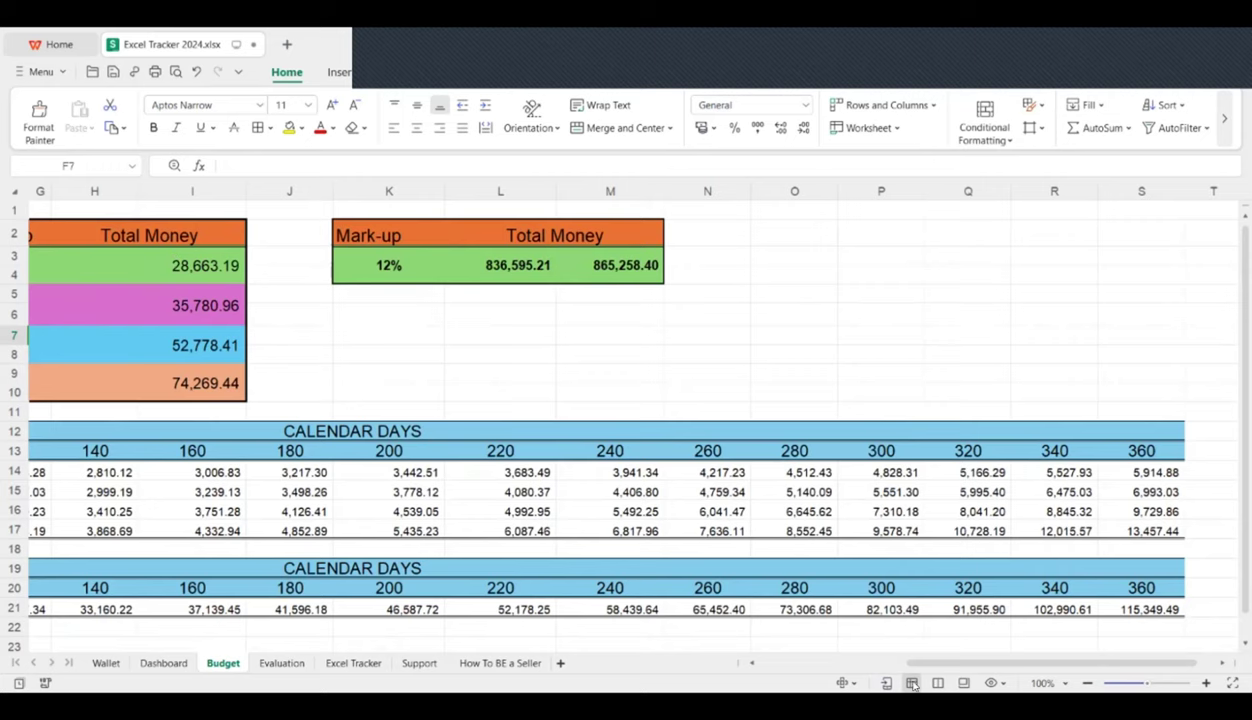
pyautogui.moveTo(955, 663); pyautogui.dragTo(645, 679)
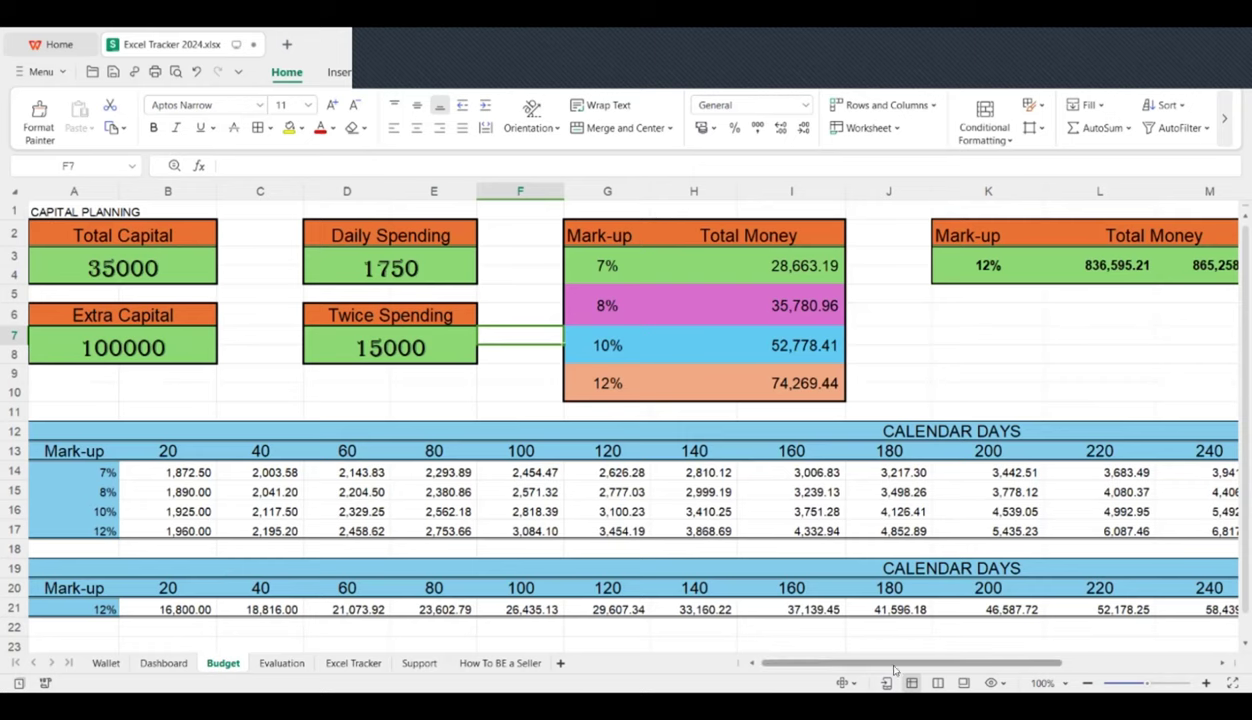
pyautogui.moveTo(904, 663); pyautogui.dragTo(1056, 663)
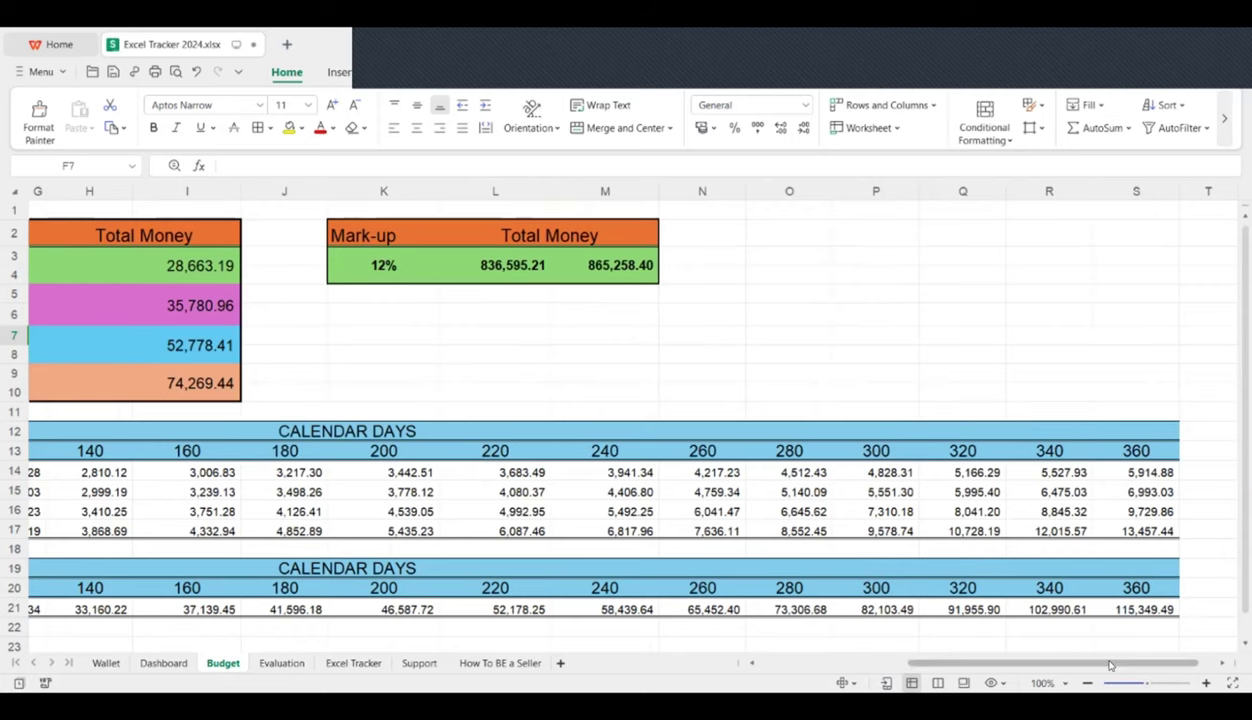
pyautogui.moveTo(1109, 665); pyautogui.dragTo(775, 640)
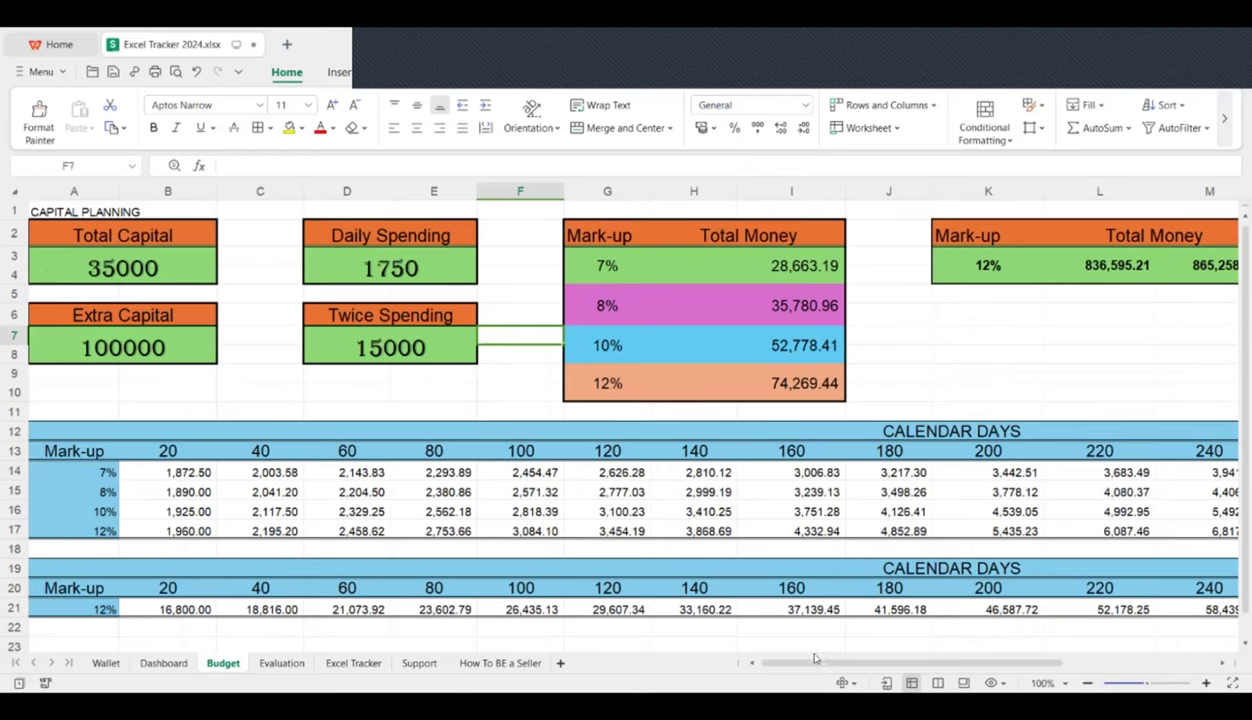
# Step: Change the Twice Spending amount to 50000
pyautogui.click(373, 349)
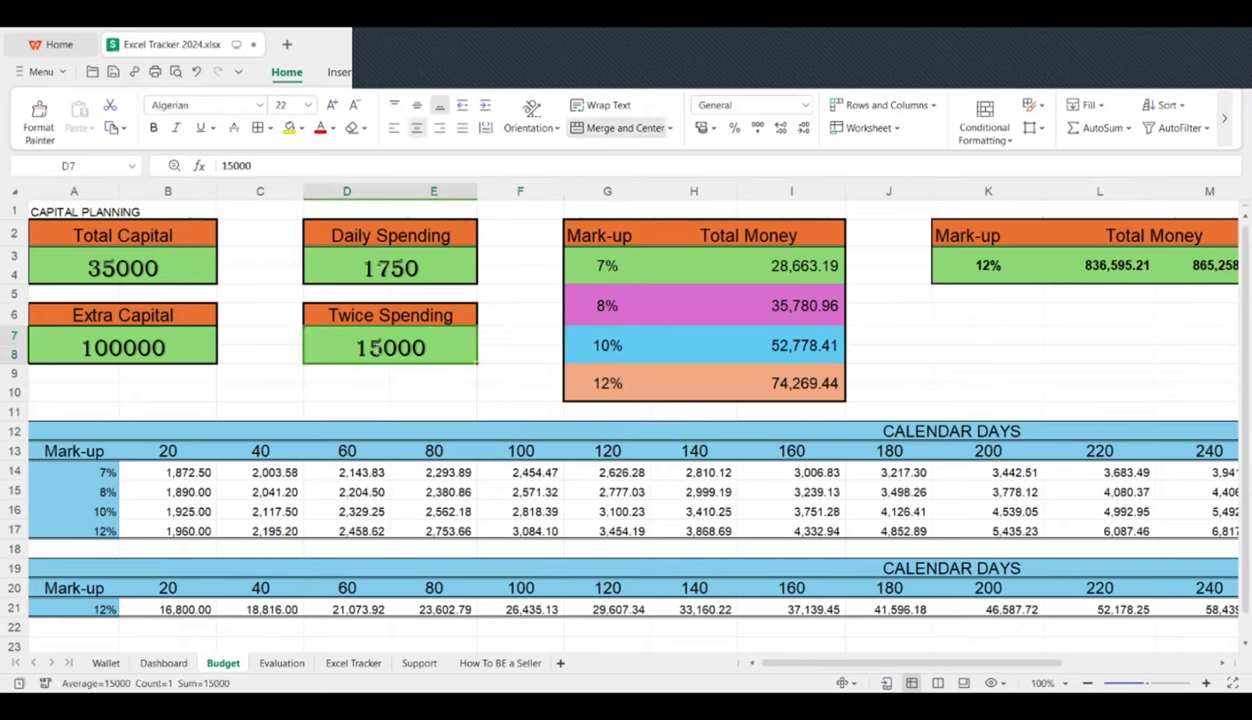
pyautogui.doubleClick(433, 357)
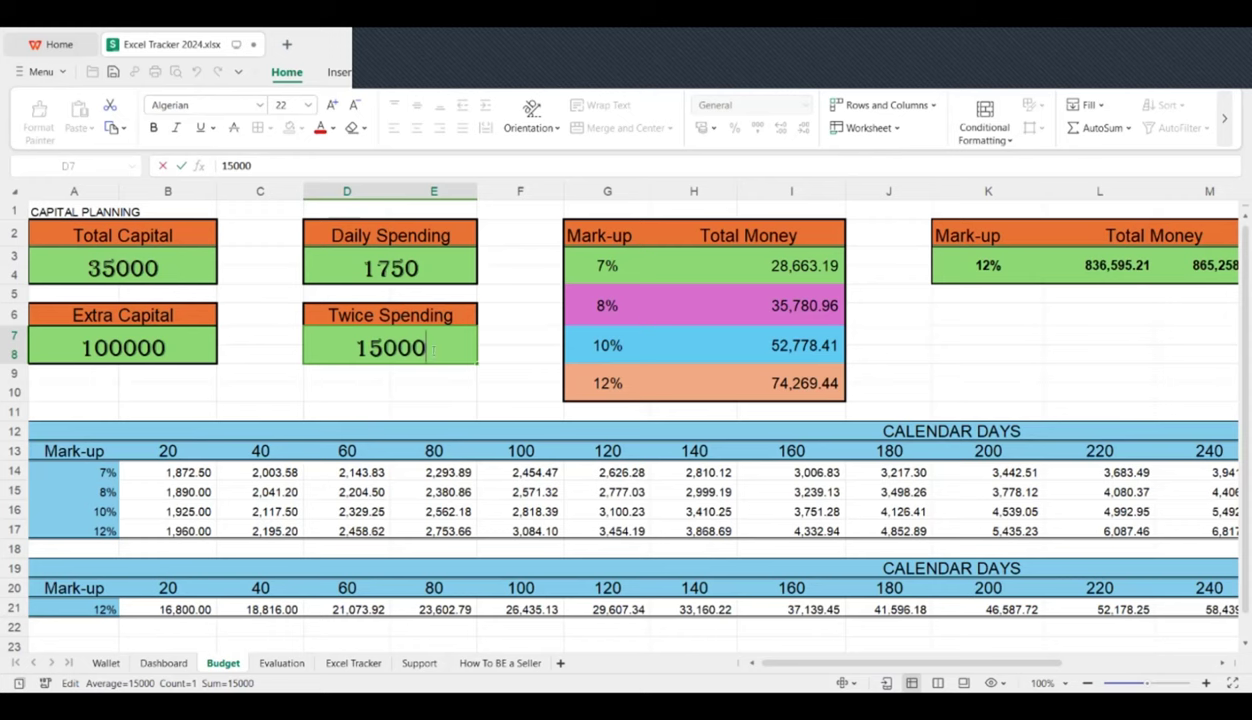
pyautogui.press('BackSpace')
pyautogui.press('BackSpace')
pyautogui.press('BackSpace')
pyautogui.press('BackSpace')
pyautogui.press('BackSpace')
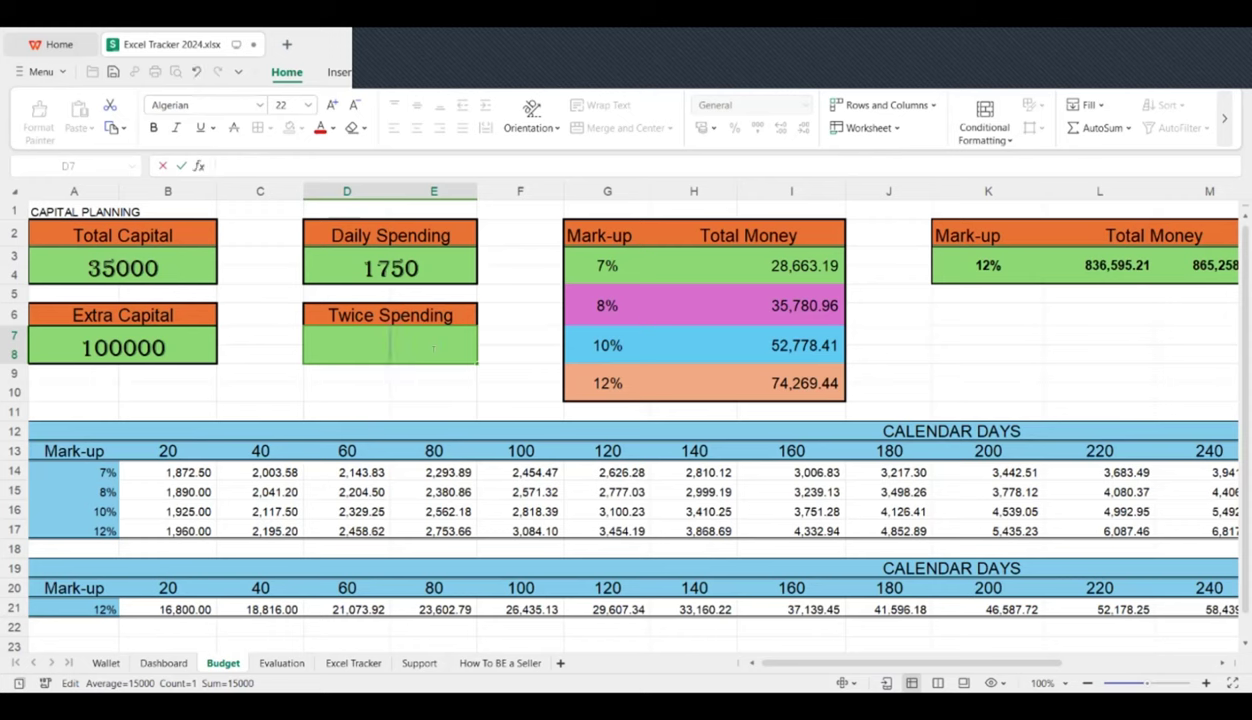
pyautogui.write('0')
pyautogui.press('BackSpace')
pyautogui.write('500')
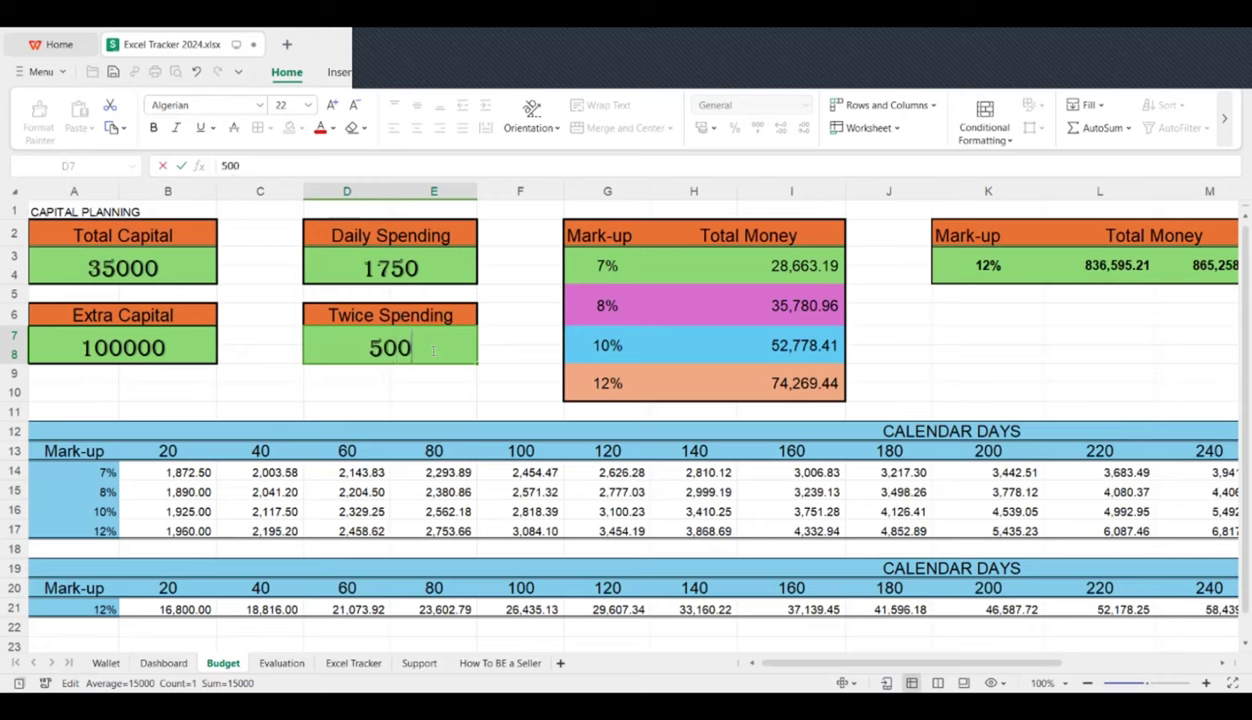
pyautogui.write('00')
pyautogui.click(445, 376)
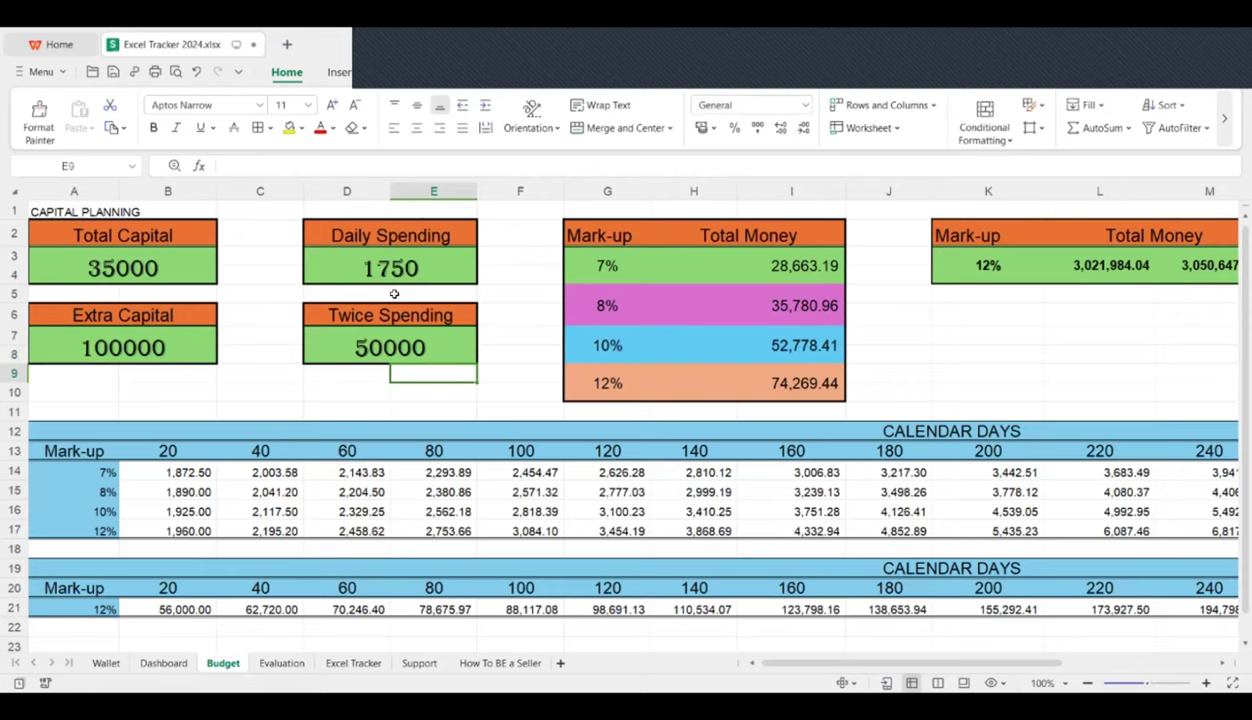
# Step: Review the recalculated 12% mark-up row through 360 calendar days and its Total Money figures for the 50000 spending
pyautogui.scroll(-2, 118, 532)
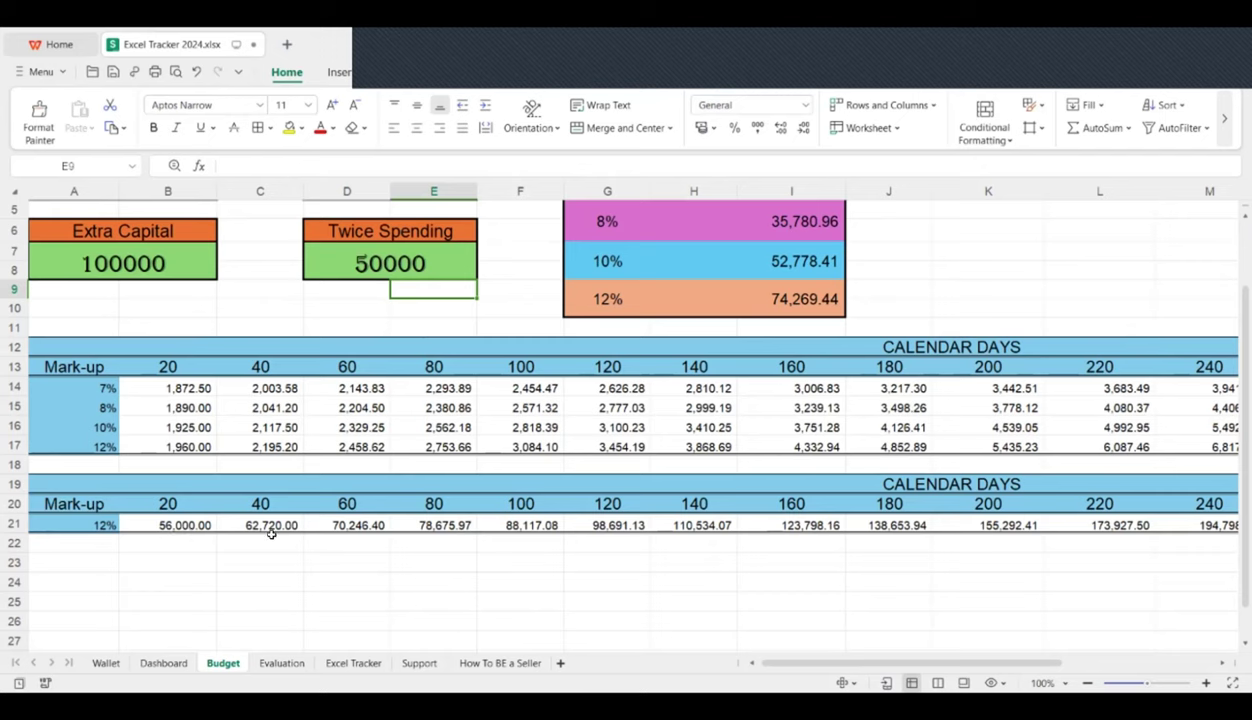
pyautogui.hscroll(2, 898, 664)
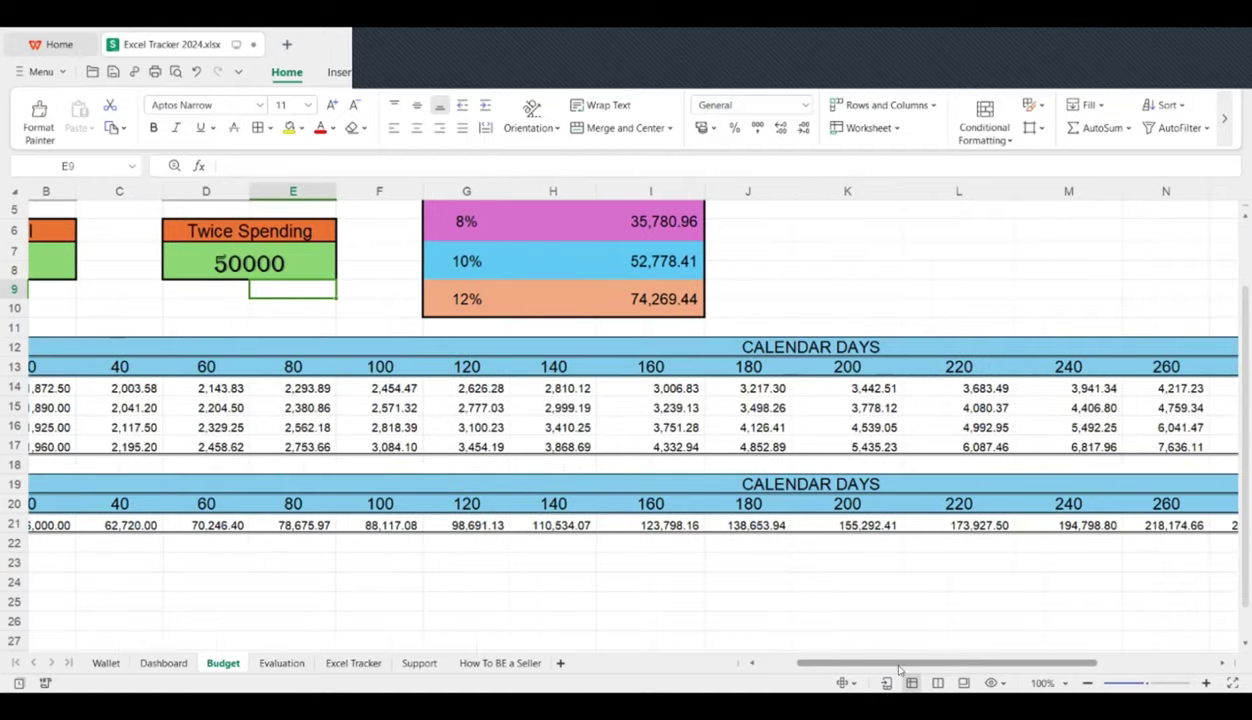
pyautogui.hscroll(5, 898, 664)
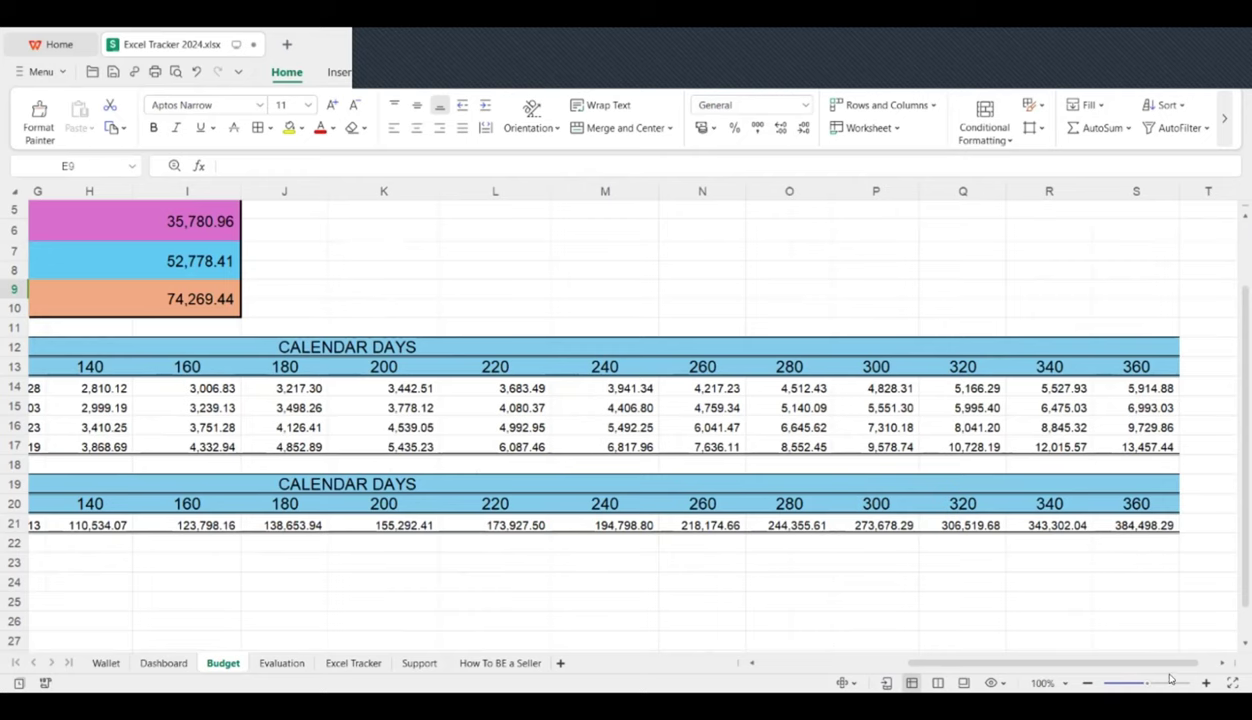
pyautogui.moveTo(1142, 662); pyautogui.dragTo(1038, 670)
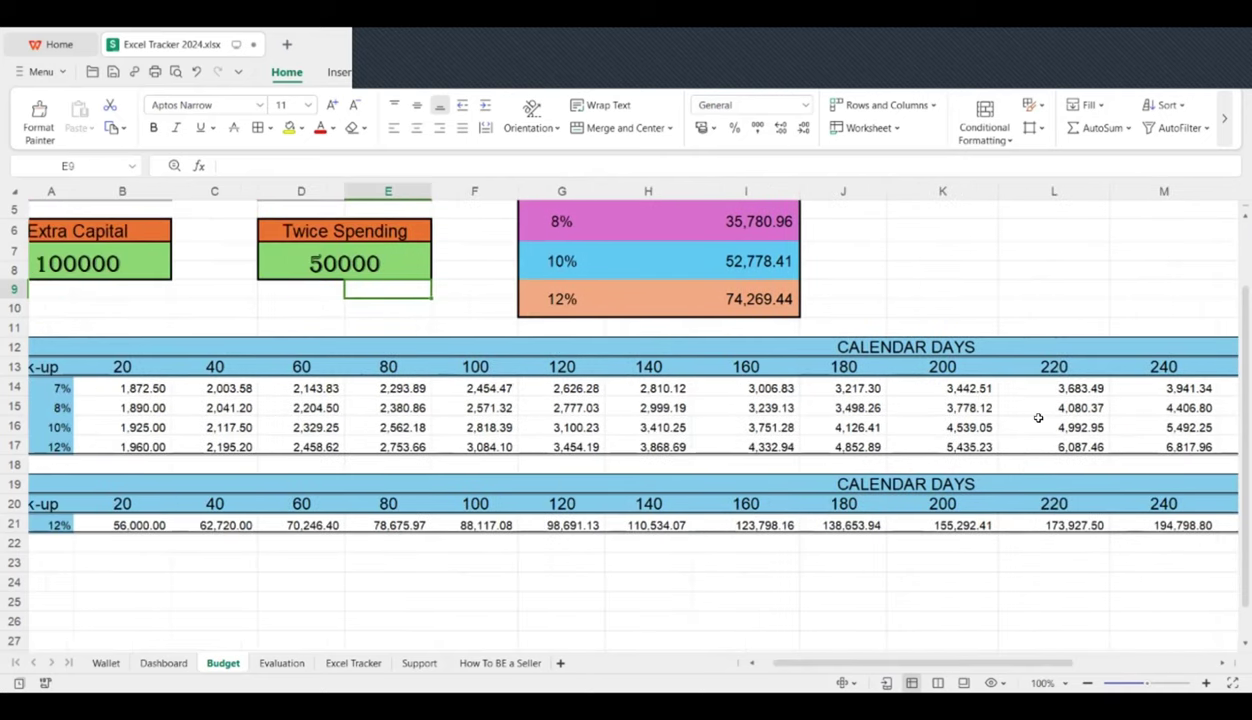
pyautogui.scroll(2, 1038, 675)
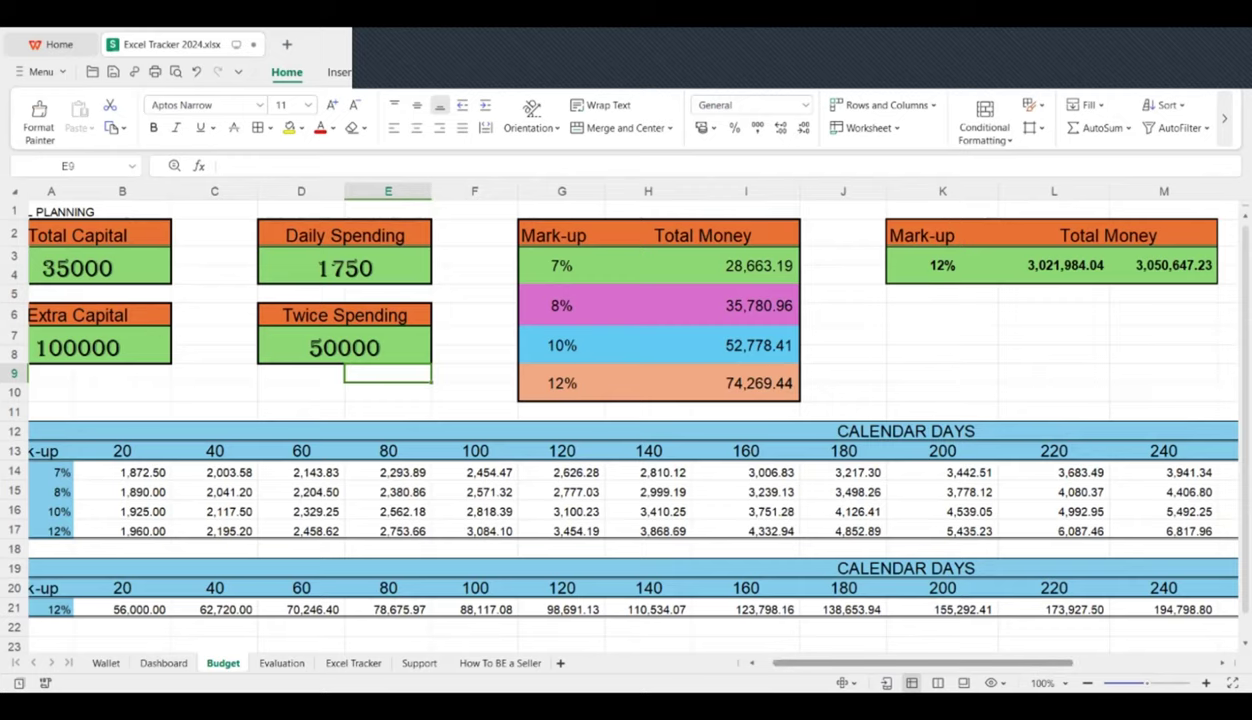
pyautogui.click(1110, 660)
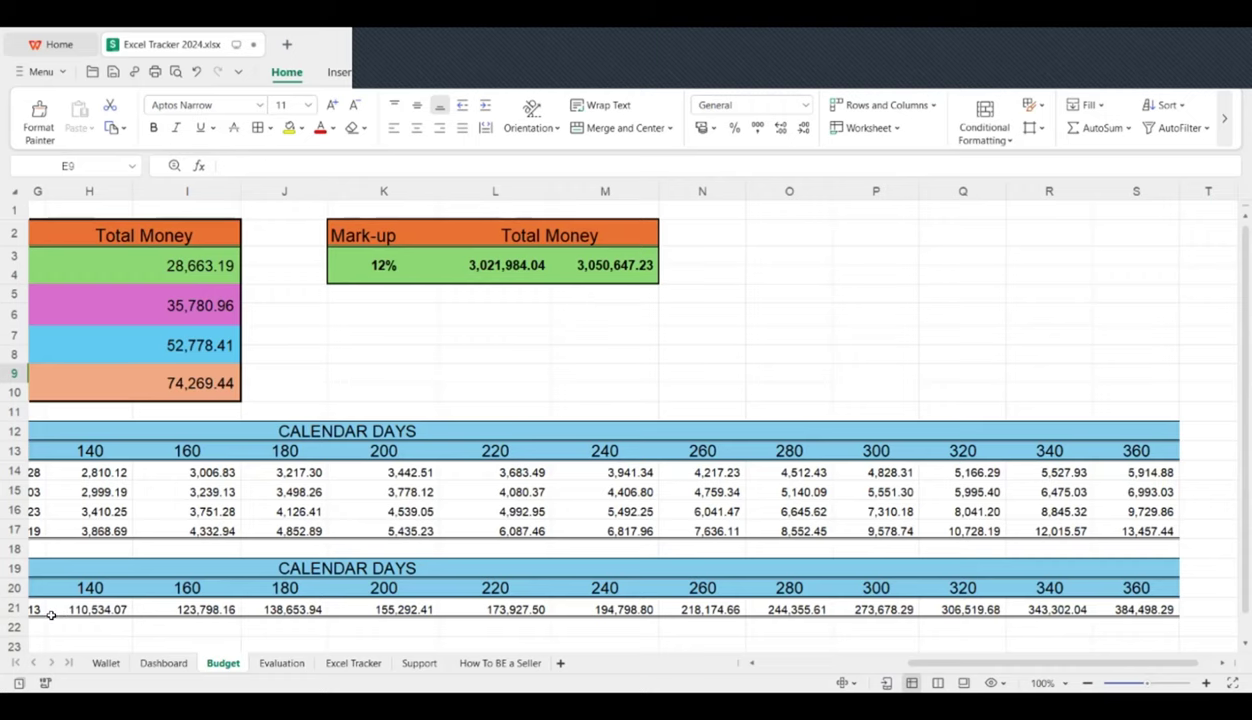
pyautogui.moveTo(1097, 663); pyautogui.dragTo(770, 669)
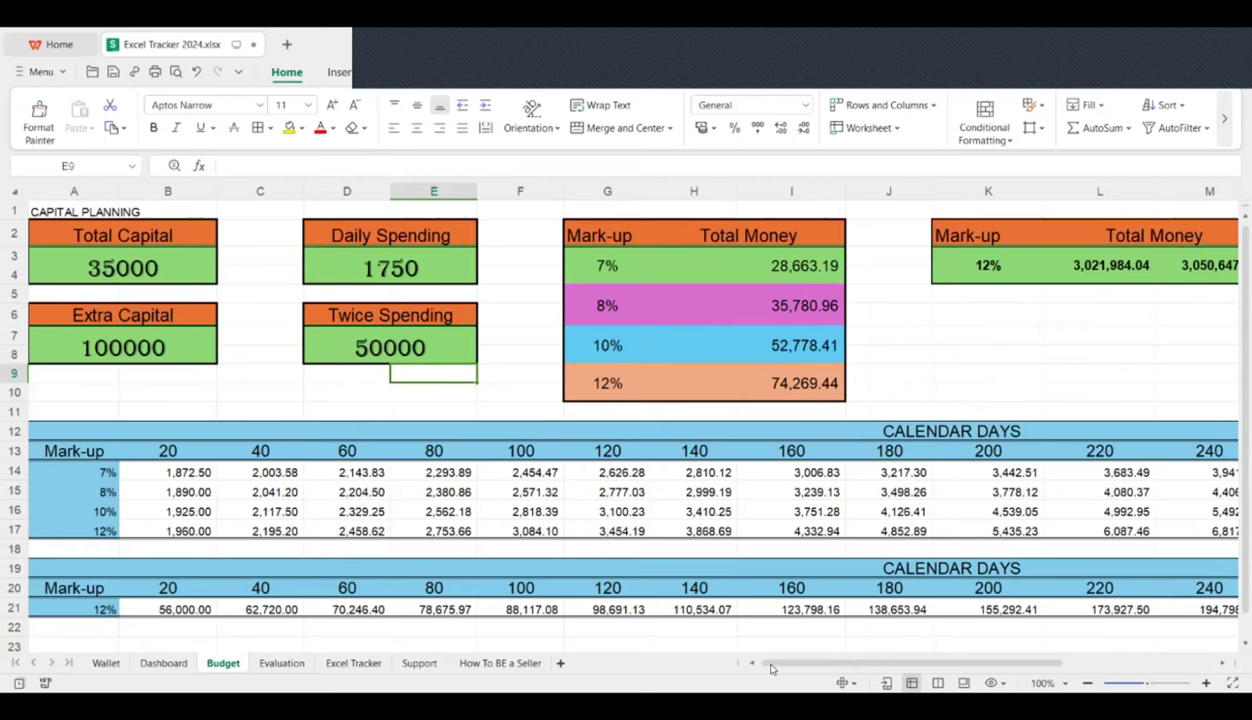
pyautogui.hscroll(5, 772, 668)
pyautogui.hscroll(-4, 728, 665)
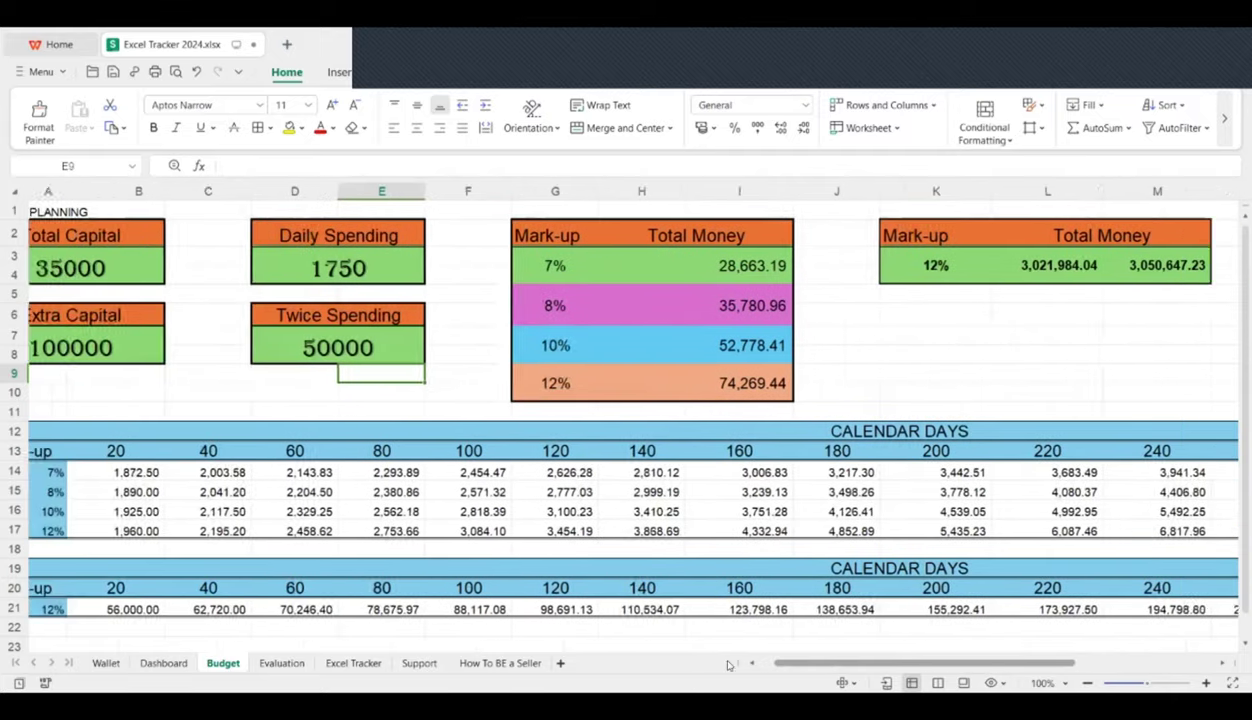
pyautogui.hscroll(-1, 728, 665)
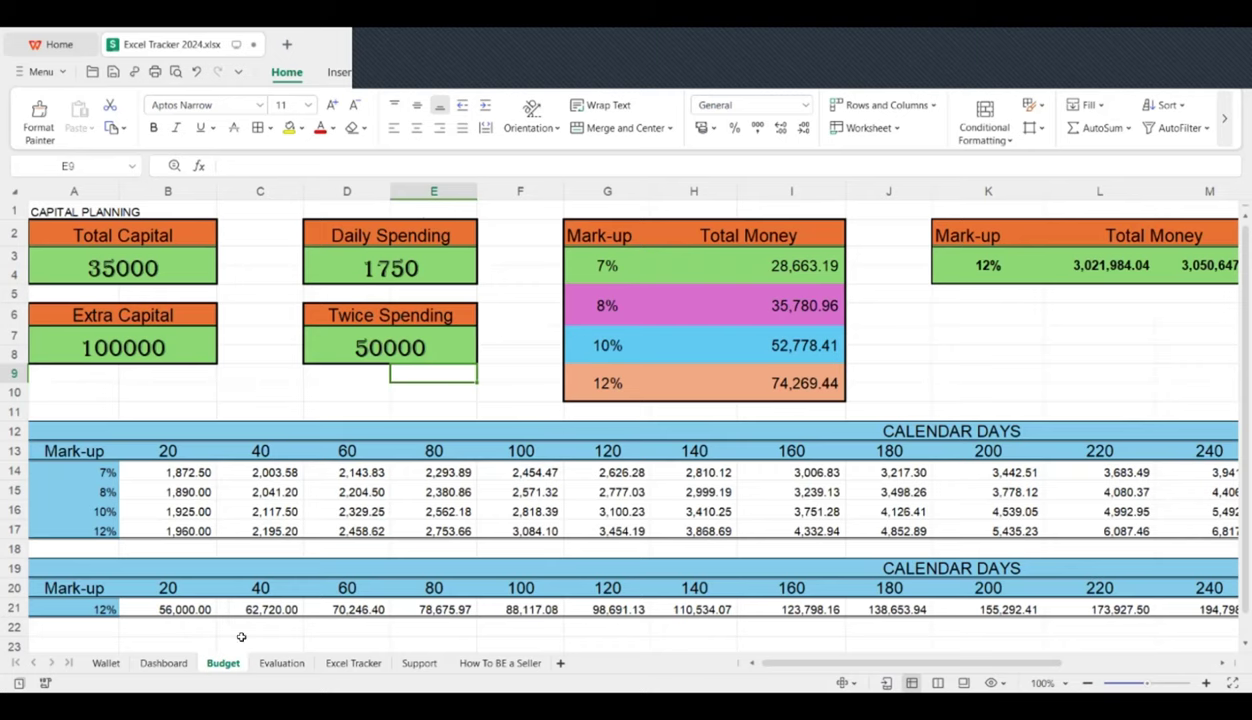
pyautogui.moveTo(860, 663)
pyautogui.mouseDown()
pyautogui.moveTo(960, 663)
pyautogui.moveTo(860, 663)
pyautogui.mouseUp()
pyautogui.moveTo(801, 665); pyautogui.dragTo(709, 675)
pyautogui.moveTo(1046, 662); pyautogui.dragTo(1228, 662)
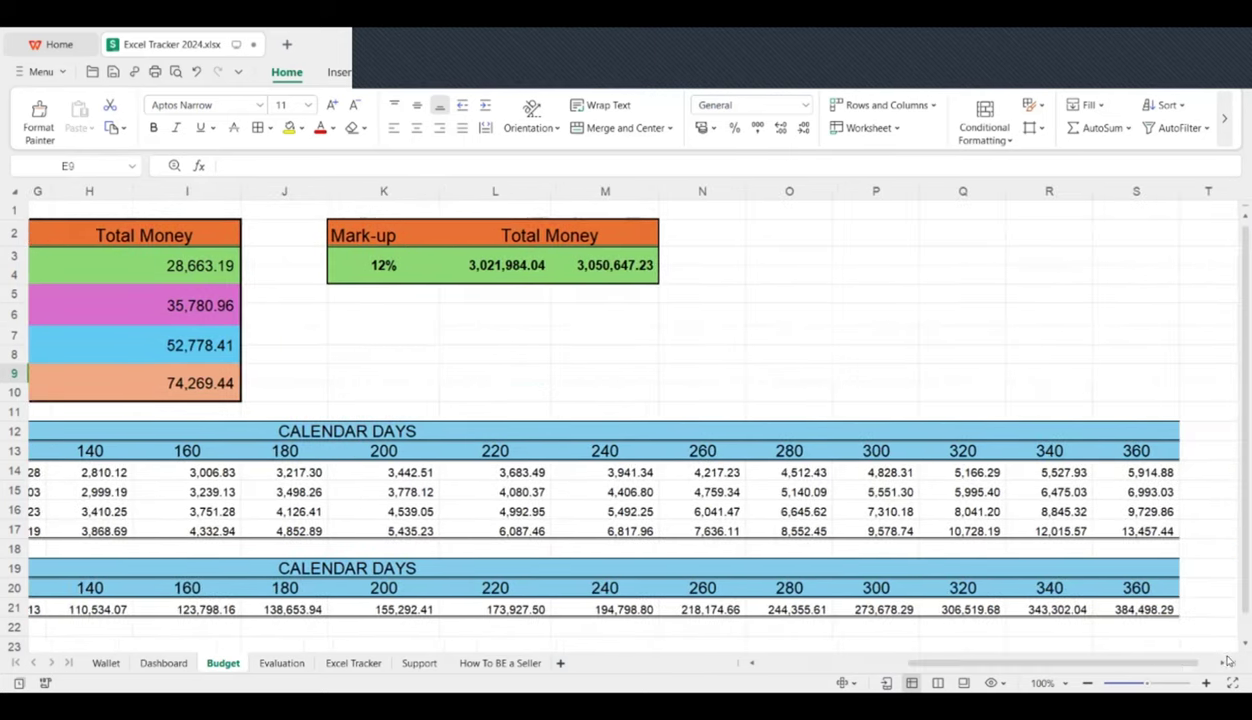
pyautogui.moveTo(1025, 662); pyautogui.dragTo(895, 662)
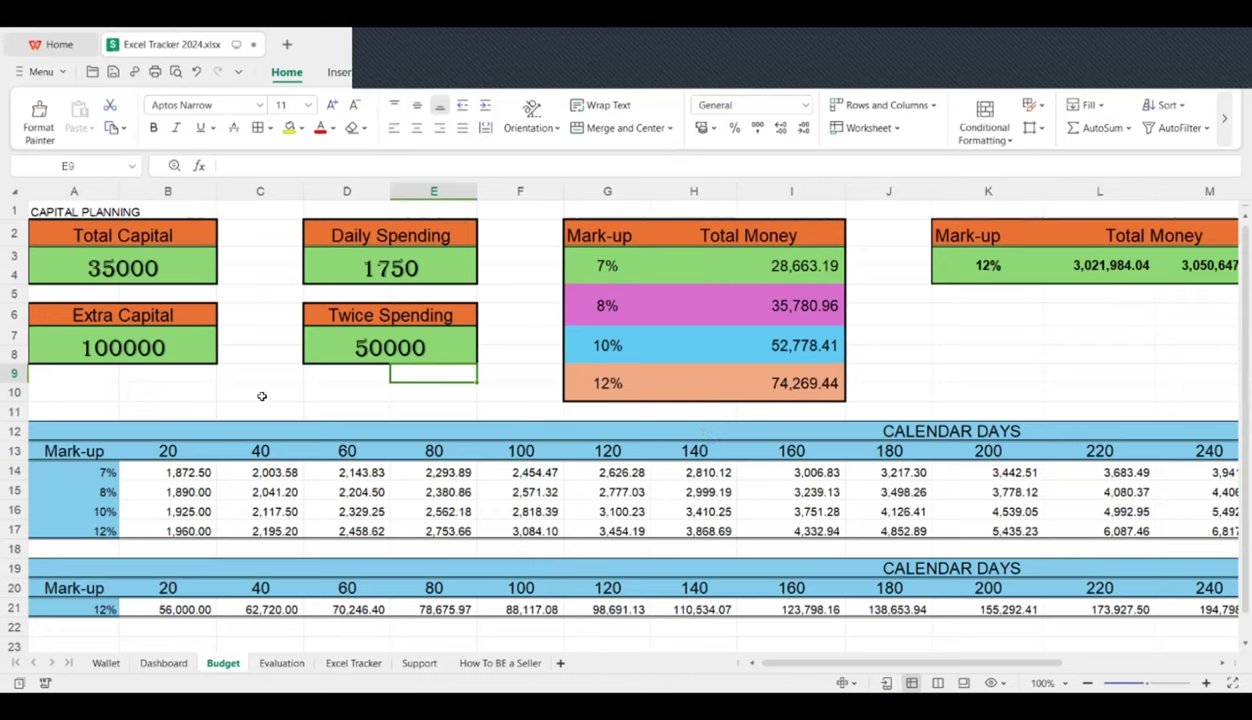
pyautogui.click(152, 268)
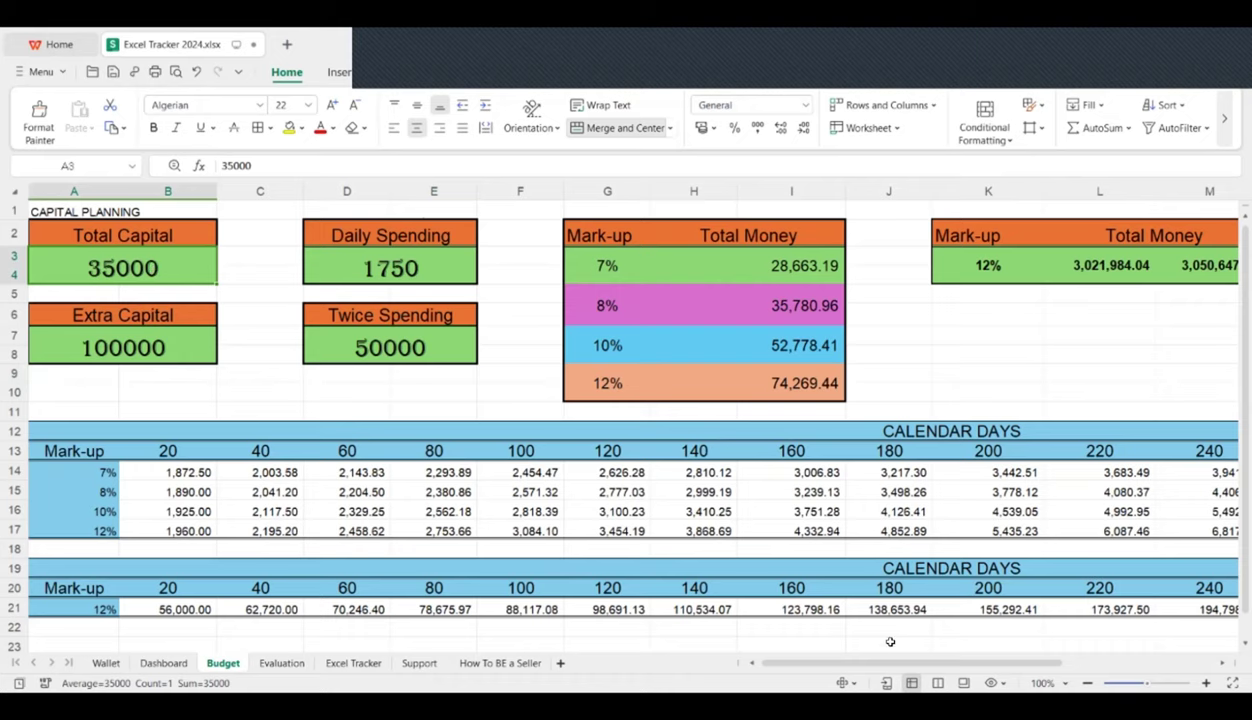
pyautogui.moveTo(880, 662); pyautogui.dragTo(755, 657)
pyautogui.moveTo(905, 662); pyautogui.dragTo(997, 665)
pyautogui.moveTo(769, 665)
pyautogui.mouseDown()
pyautogui.moveTo(800, 665)
pyautogui.moveTo(769, 665)
pyautogui.mouseUp()
pyautogui.moveTo(1010, 660); pyautogui.dragTo(994, 656)
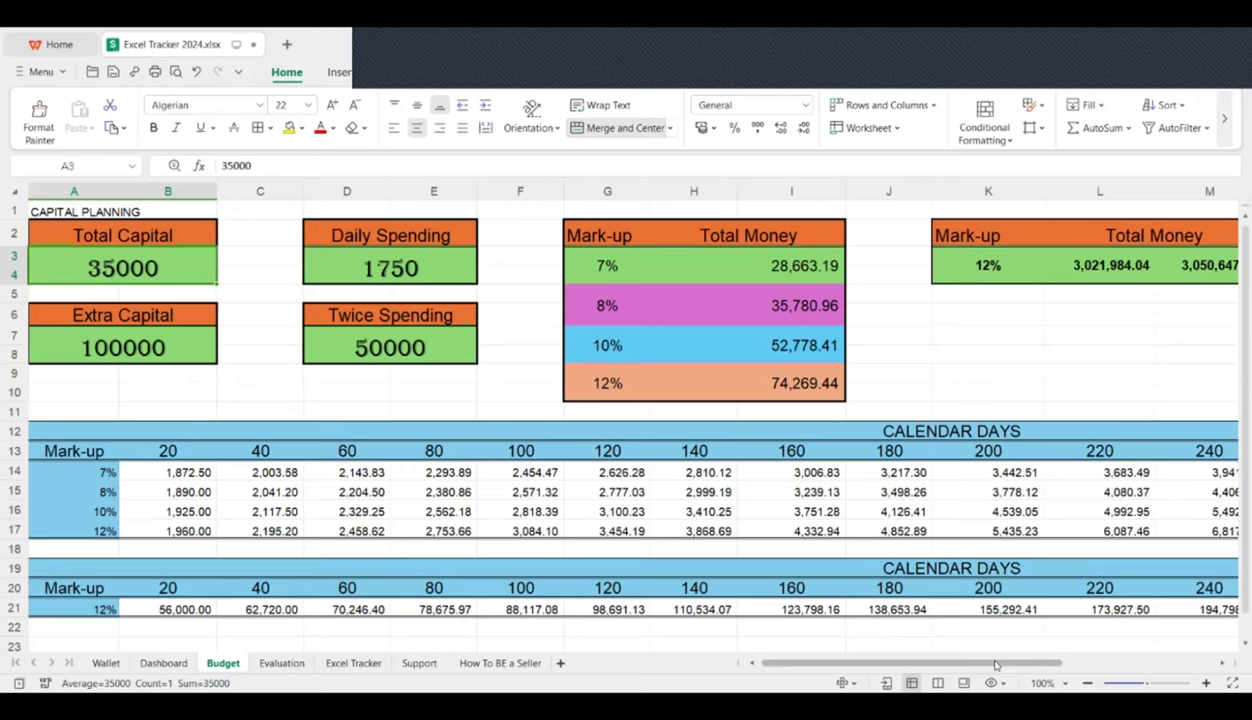
pyautogui.moveTo(975, 660); pyautogui.dragTo(881, 666)
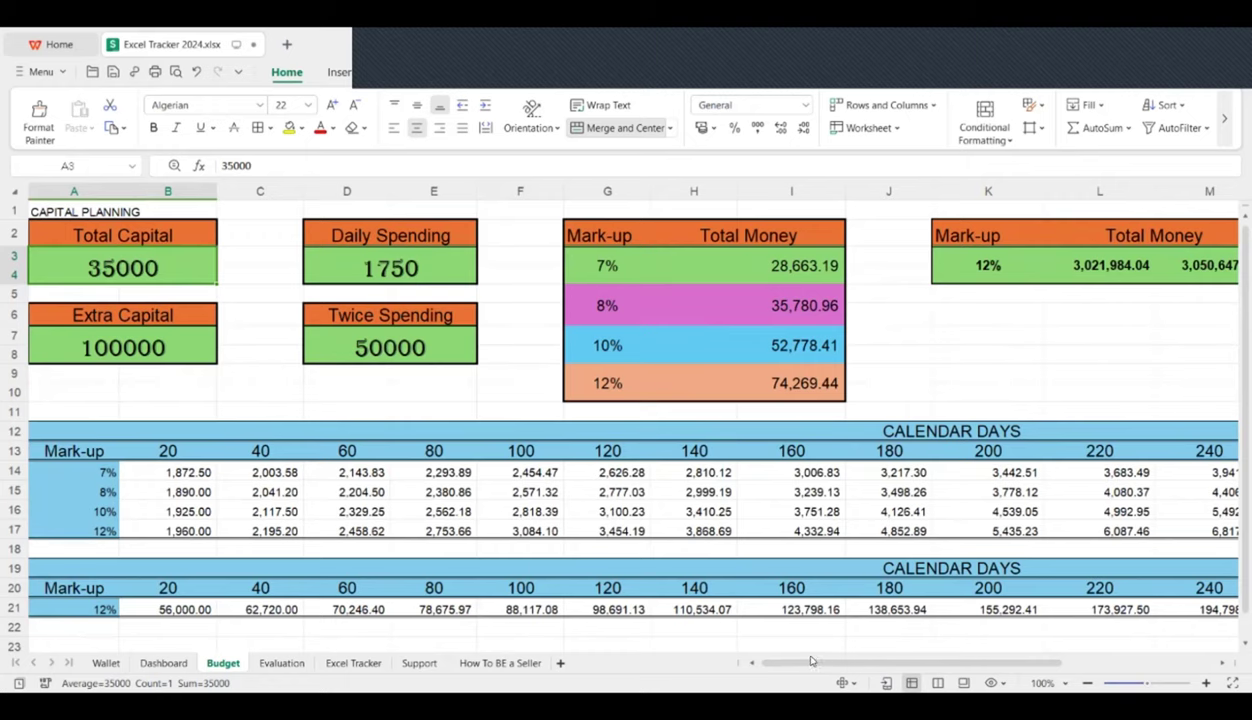
# Step: Change the Twice Spending amount in the capital planning section to 100000
pyautogui.moveTo(811, 661); pyautogui.dragTo(785, 661)
pyautogui.moveTo(793, 663); pyautogui.dragTo(741, 657)
pyautogui.moveTo(849, 663)
pyautogui.mouseDown()
pyautogui.moveTo(890, 663)
pyautogui.moveTo(841, 660)
pyautogui.mouseUp()
pyautogui.doubleClick(383, 347)
pyautogui.click(428, 347)
pyautogui.press('BackSpace')
pyautogui.press('BackSpace')
pyautogui.press('BackSpace')
pyautogui.press('BackSpace')
pyautogui.press('BackSpace')
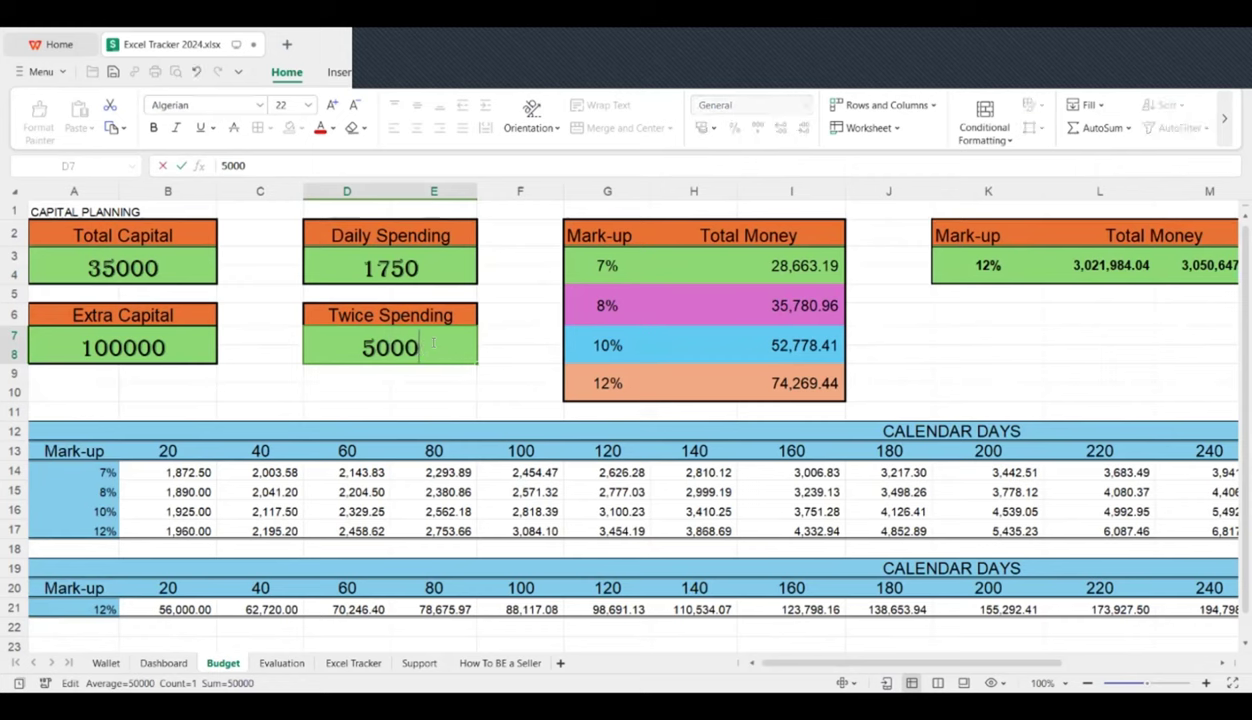
pyautogui.write('10000')
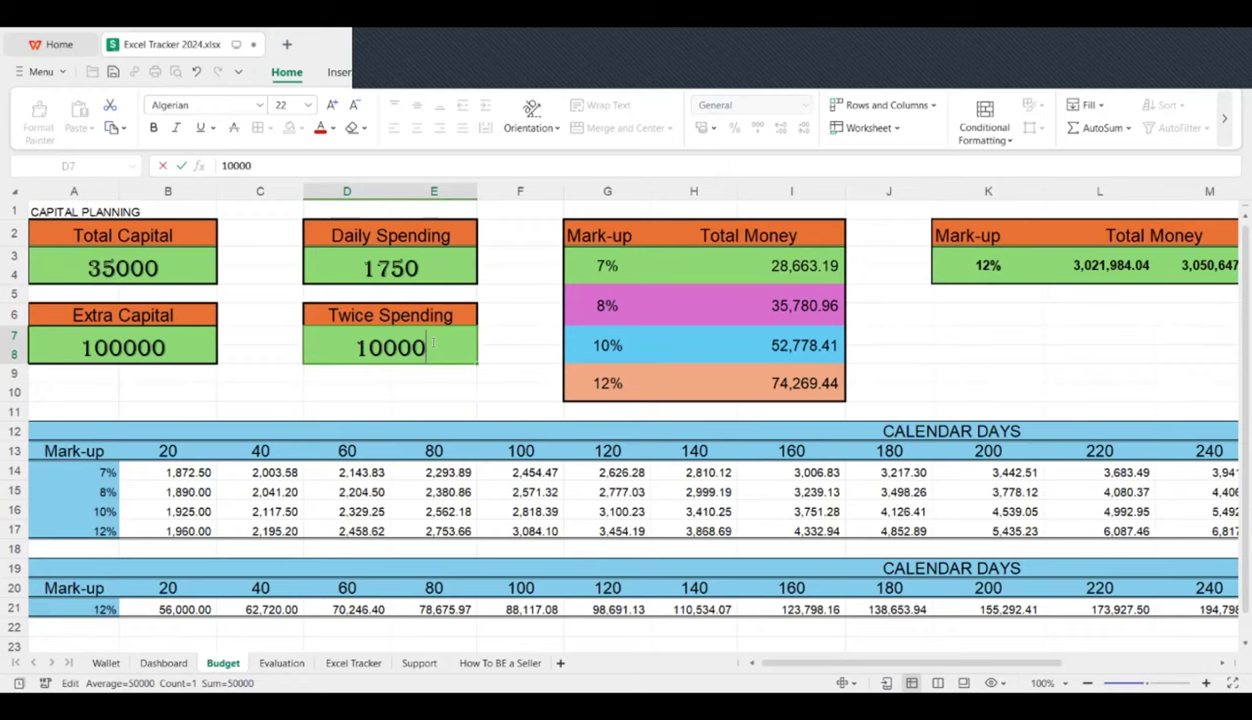
pyautogui.write('0')
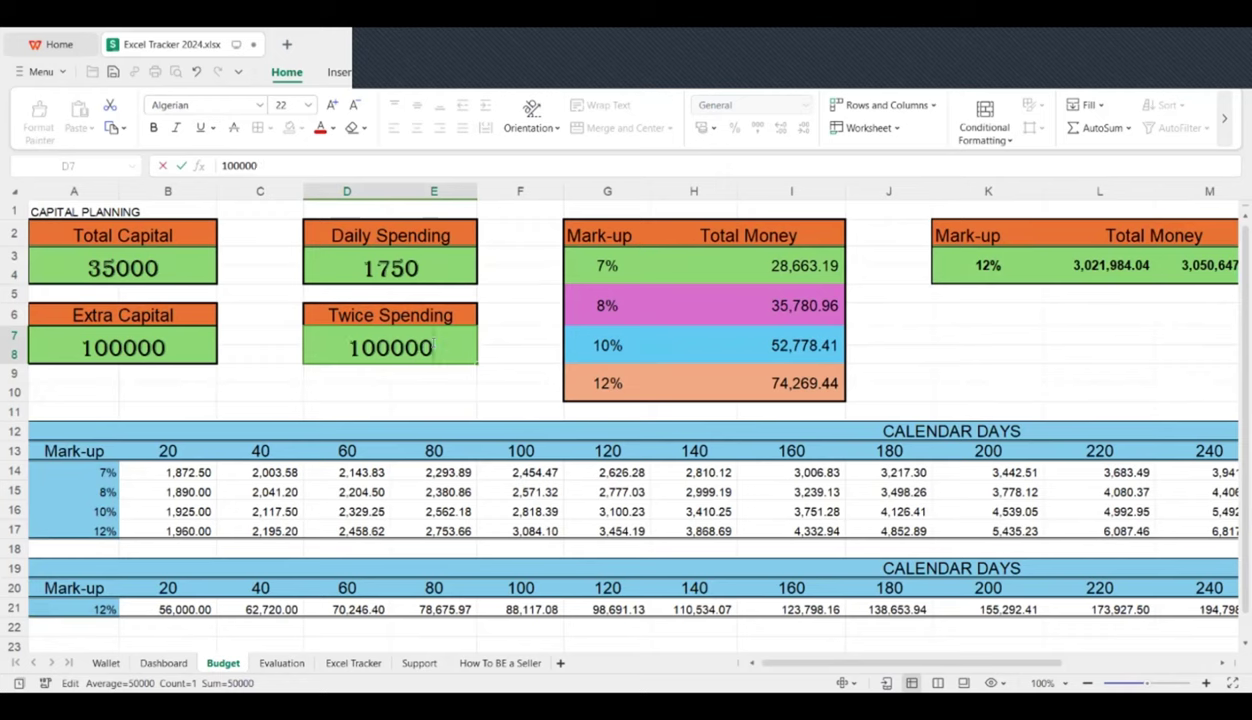
pyautogui.click(222, 374)
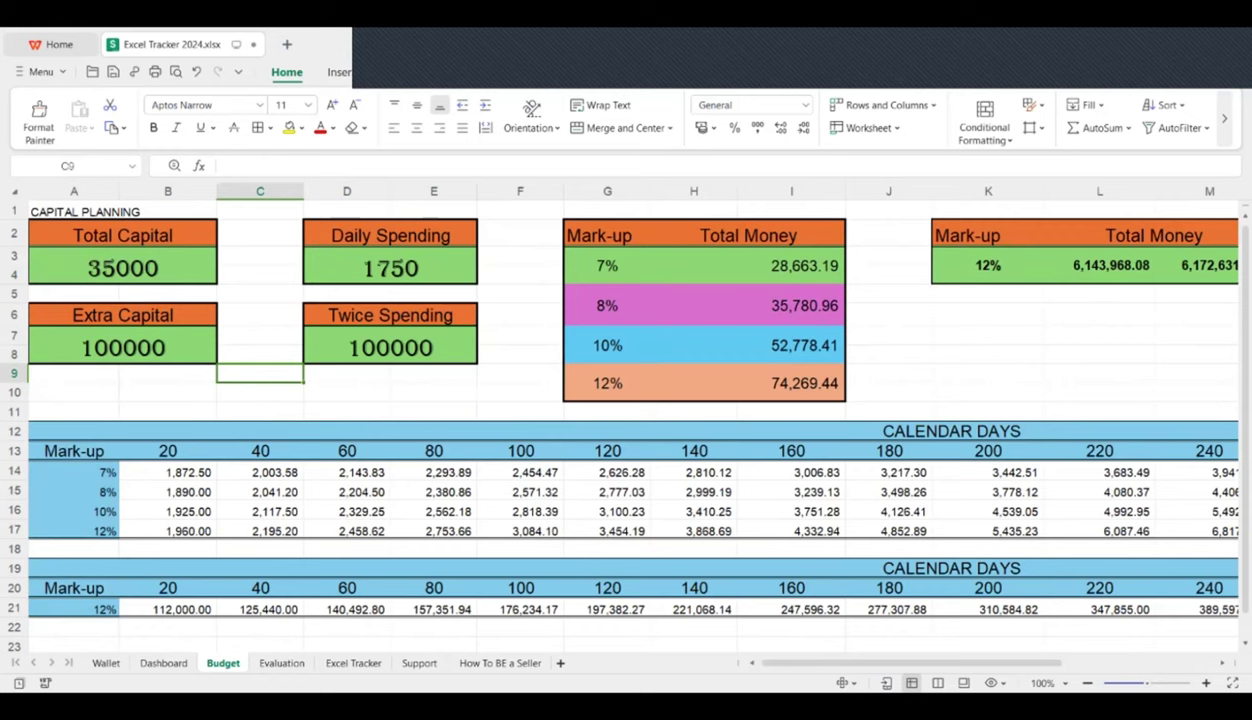
# Step: Examine the 12% mark-up row through 360 calendar days and its Total Money figures for the 100000 spending
pyautogui.click(179, 265)
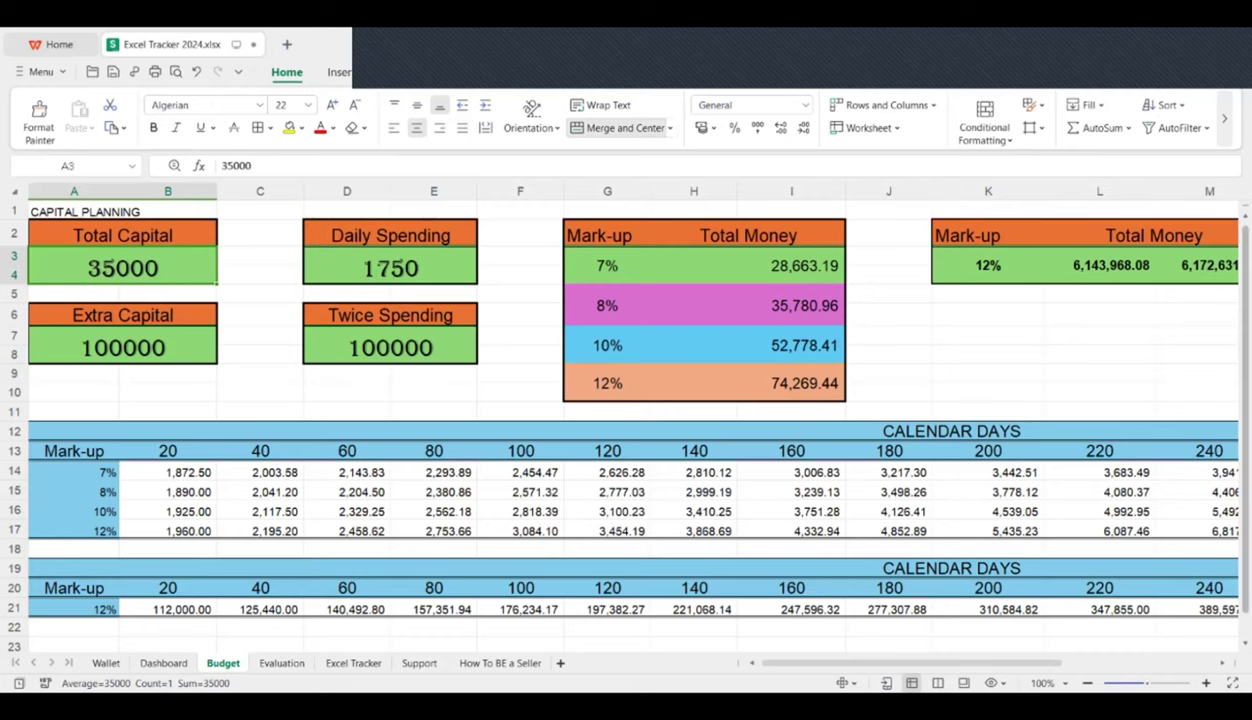
pyautogui.scroll(-1, 400, 266)
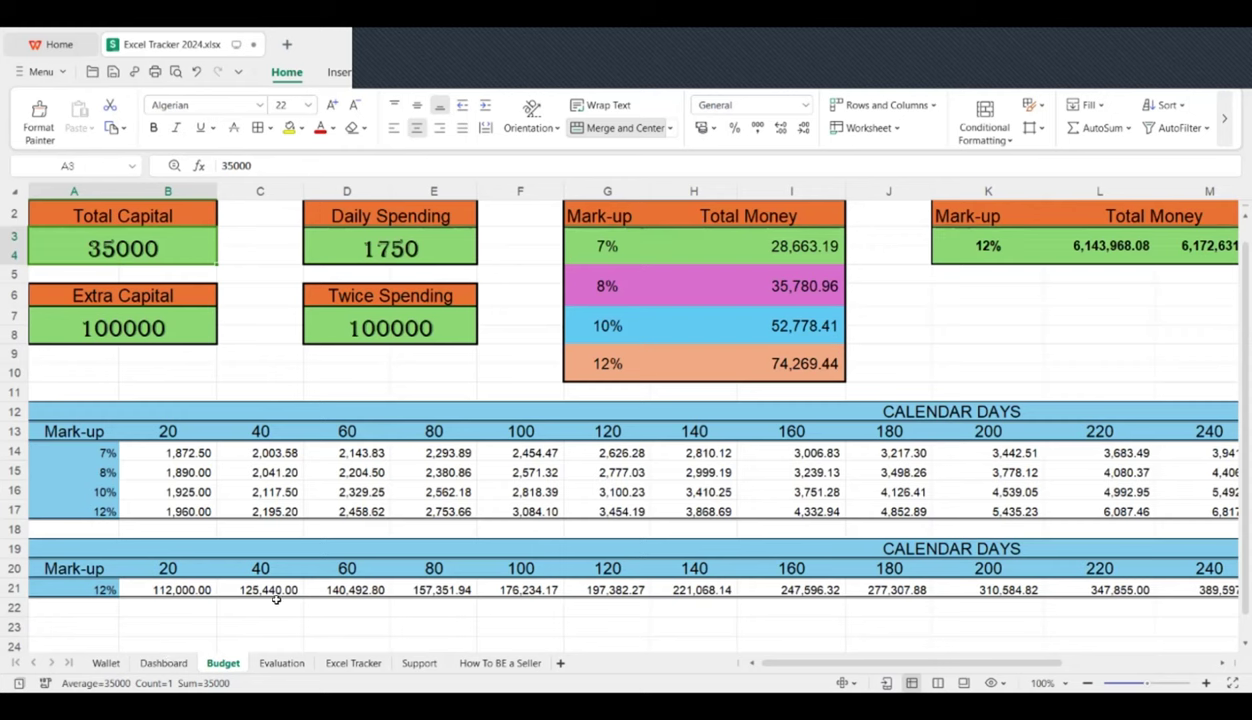
pyautogui.moveTo(779, 663); pyautogui.dragTo(1050, 650)
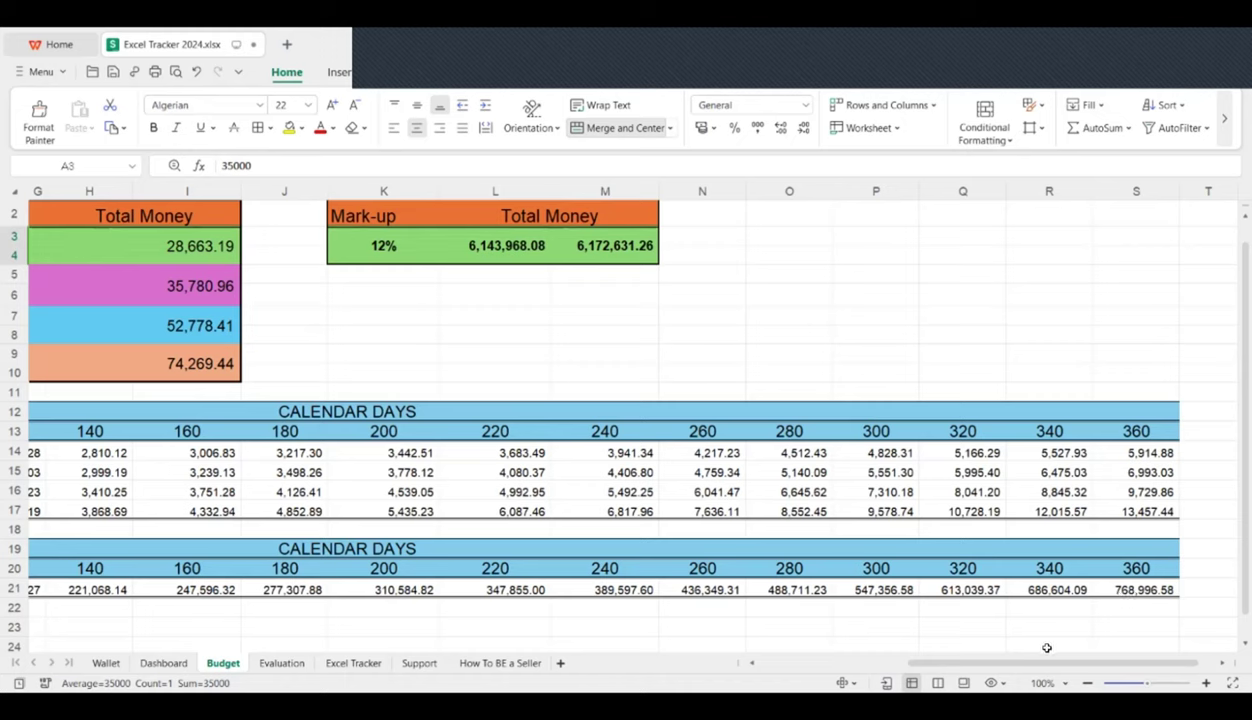
pyautogui.hscroll(-4, 715, 300)
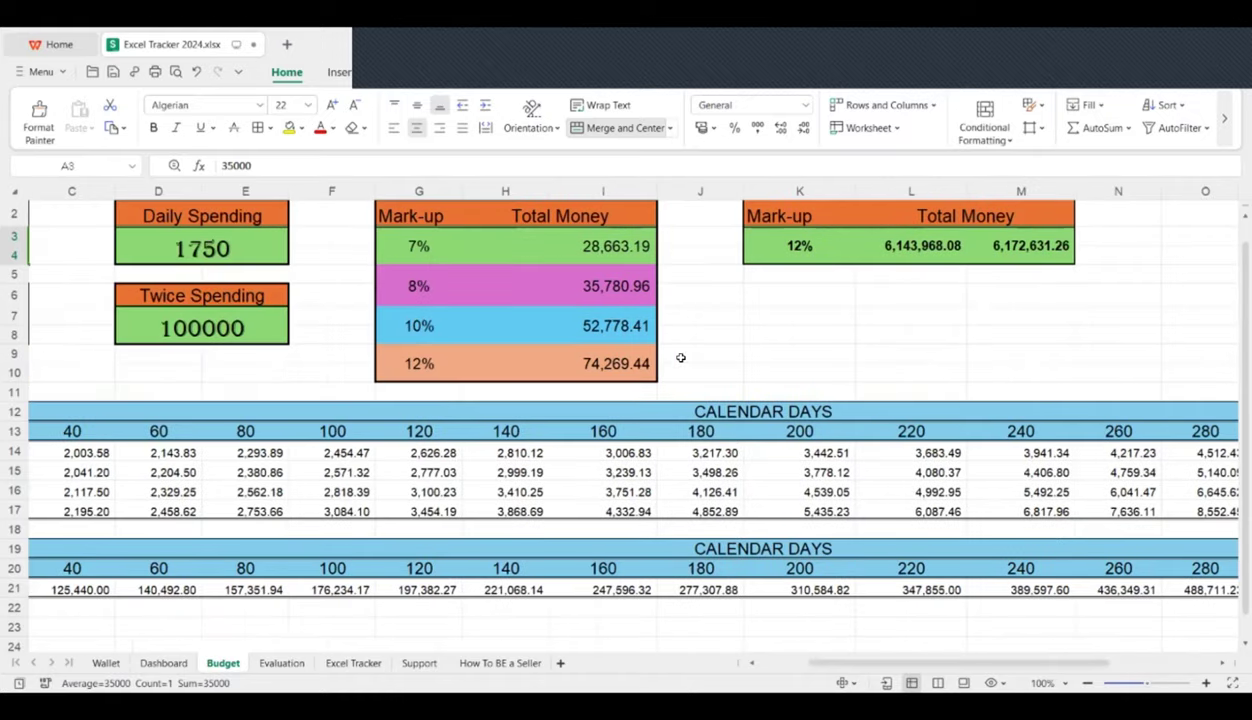
pyautogui.moveTo(914, 664)
pyautogui.mouseDown()
pyautogui.moveTo(1016, 667)
pyautogui.moveTo(915, 668)
pyautogui.mouseUp()
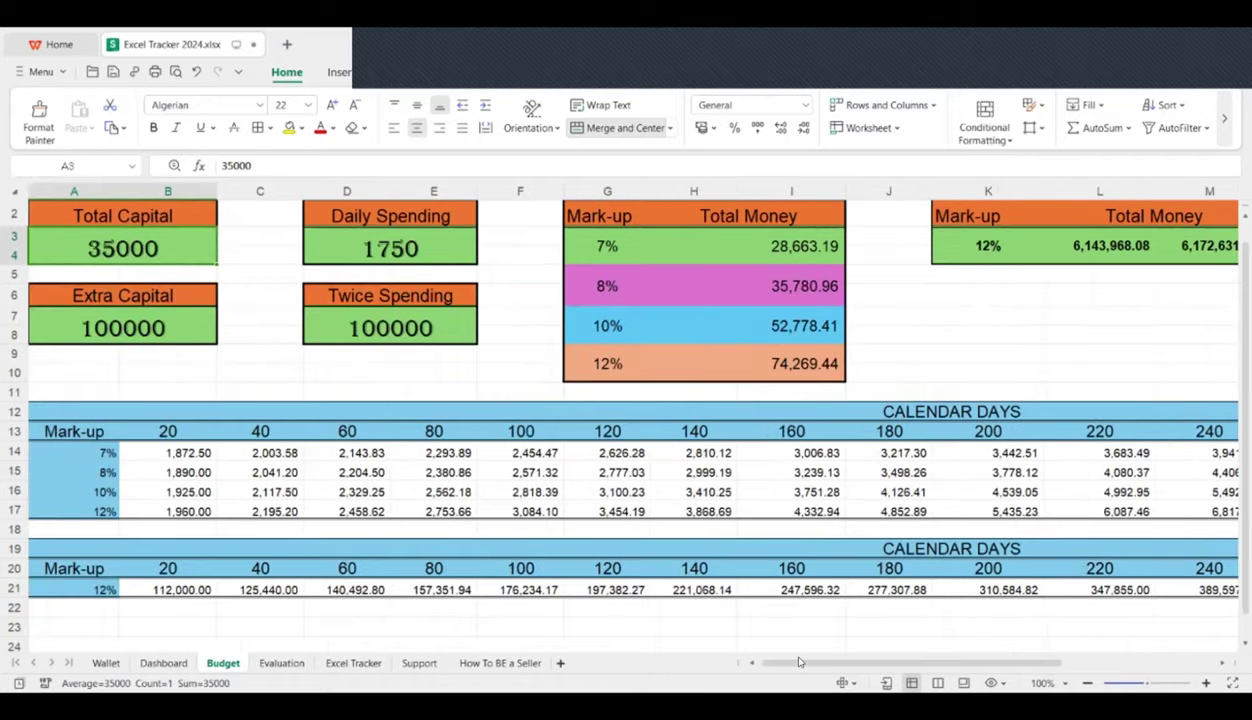
pyautogui.moveTo(815, 664)
pyautogui.mouseDown()
pyautogui.moveTo(943, 665)
pyautogui.moveTo(813, 665)
pyautogui.mouseUp()
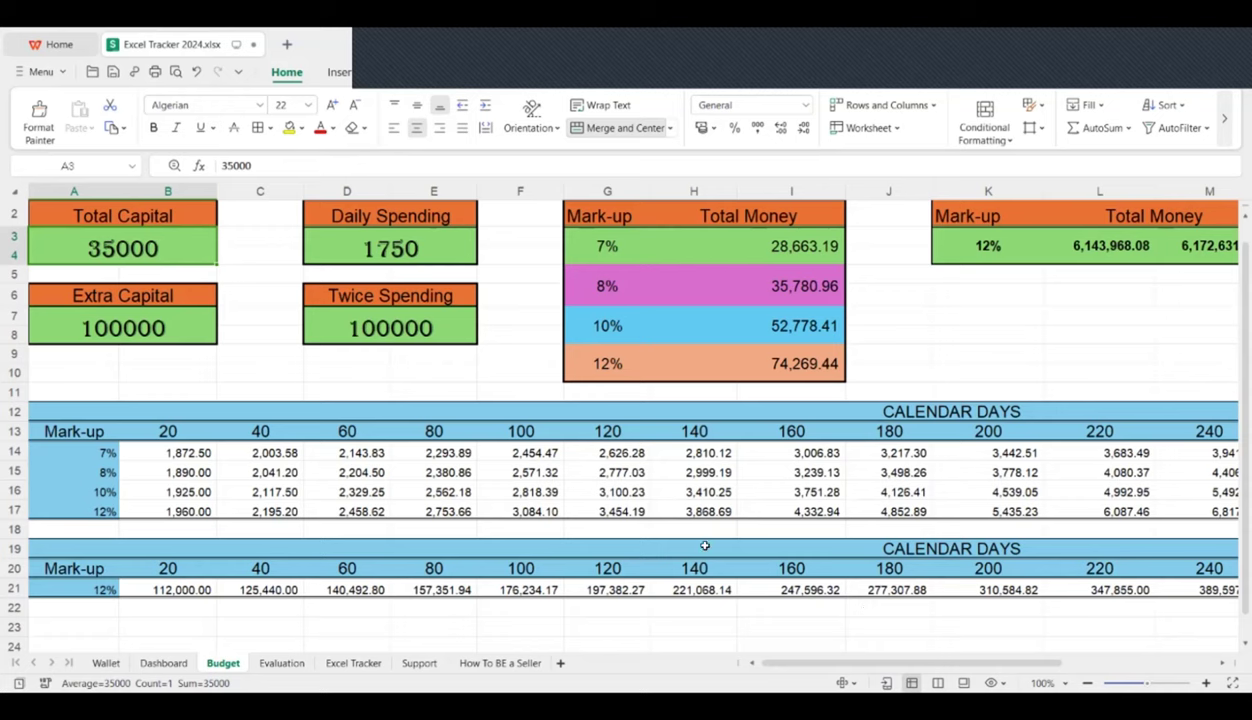
# Step: Raise the Twice Spending amount to 500000
pyautogui.doubleClick(387, 330)
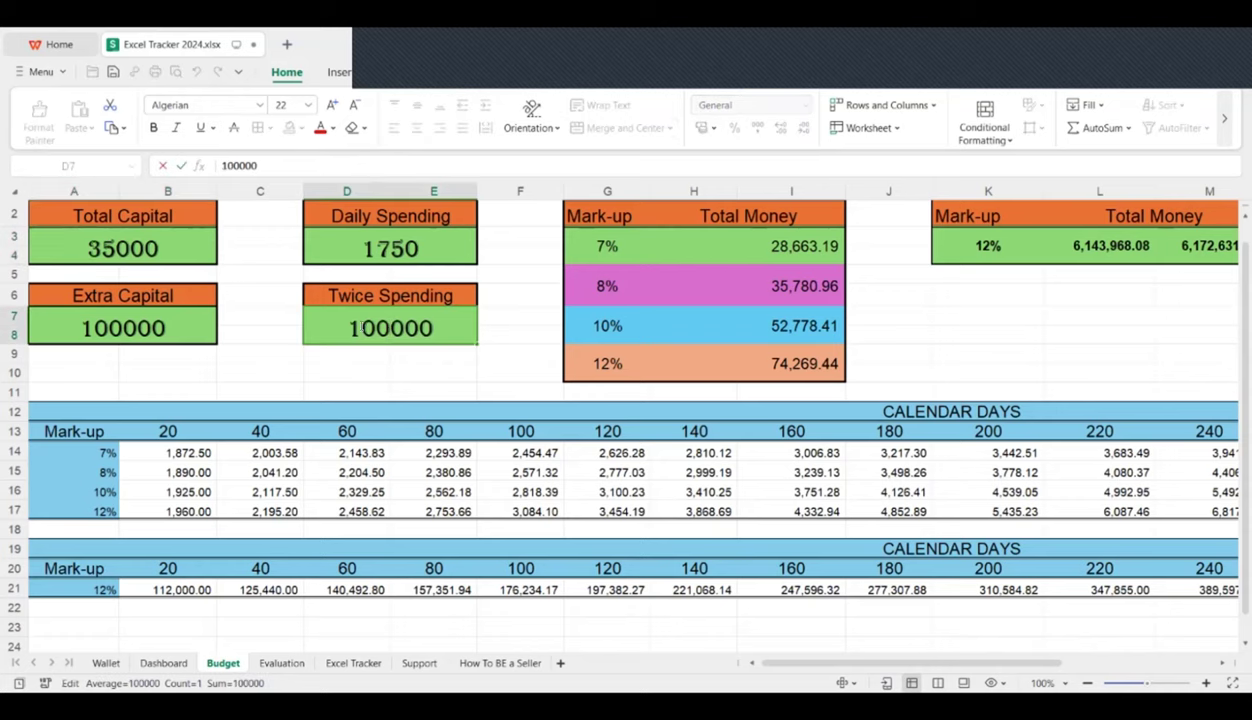
pyautogui.press('BackSpace')
pyautogui.write('50')
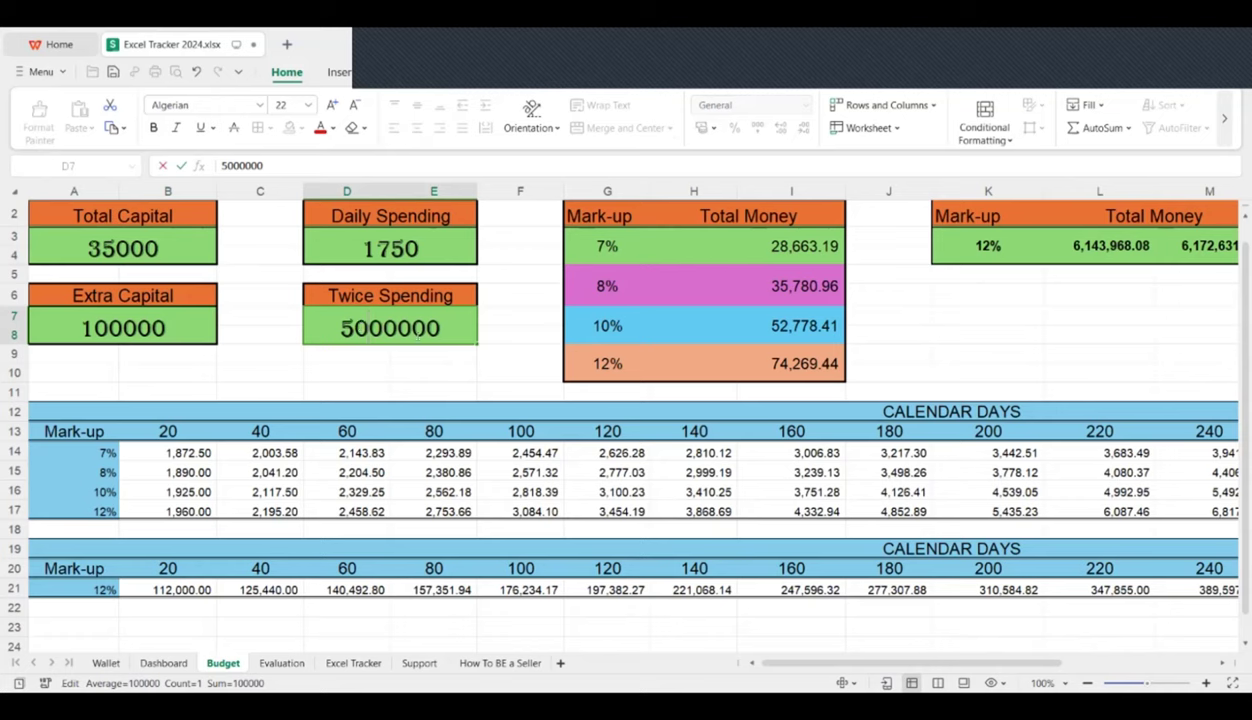
pyautogui.press('BackSpace')
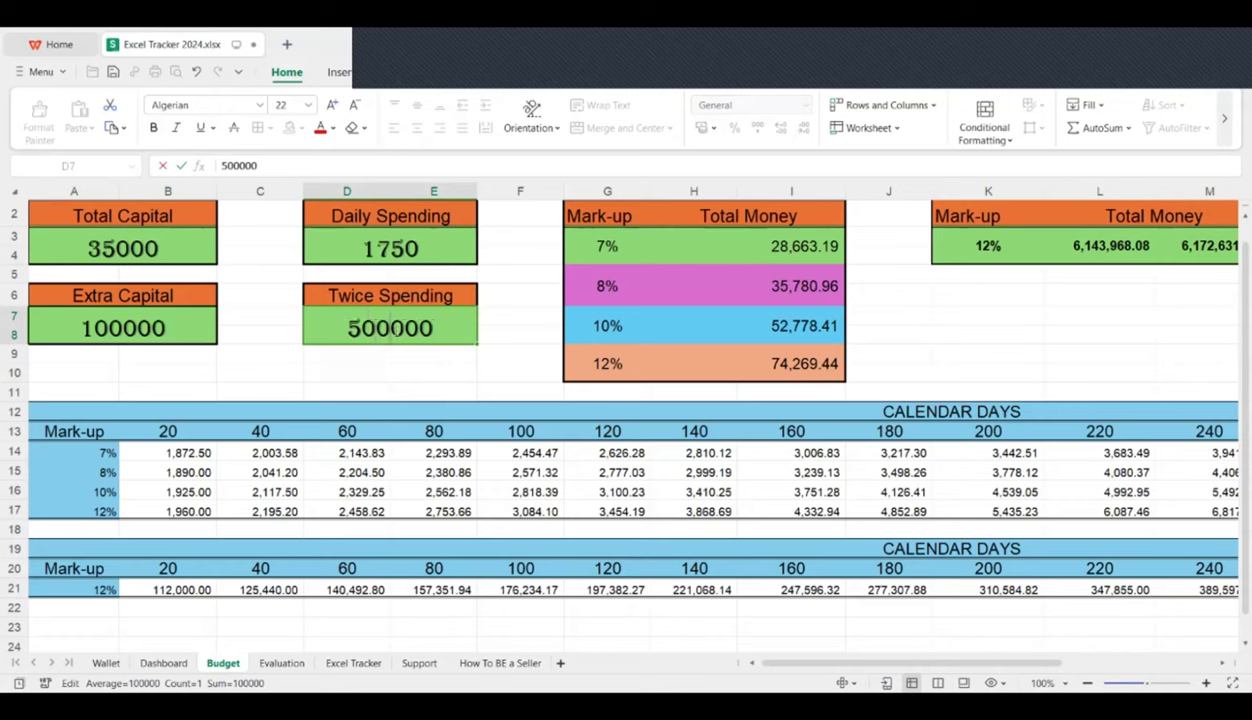
pyautogui.click(452, 357)
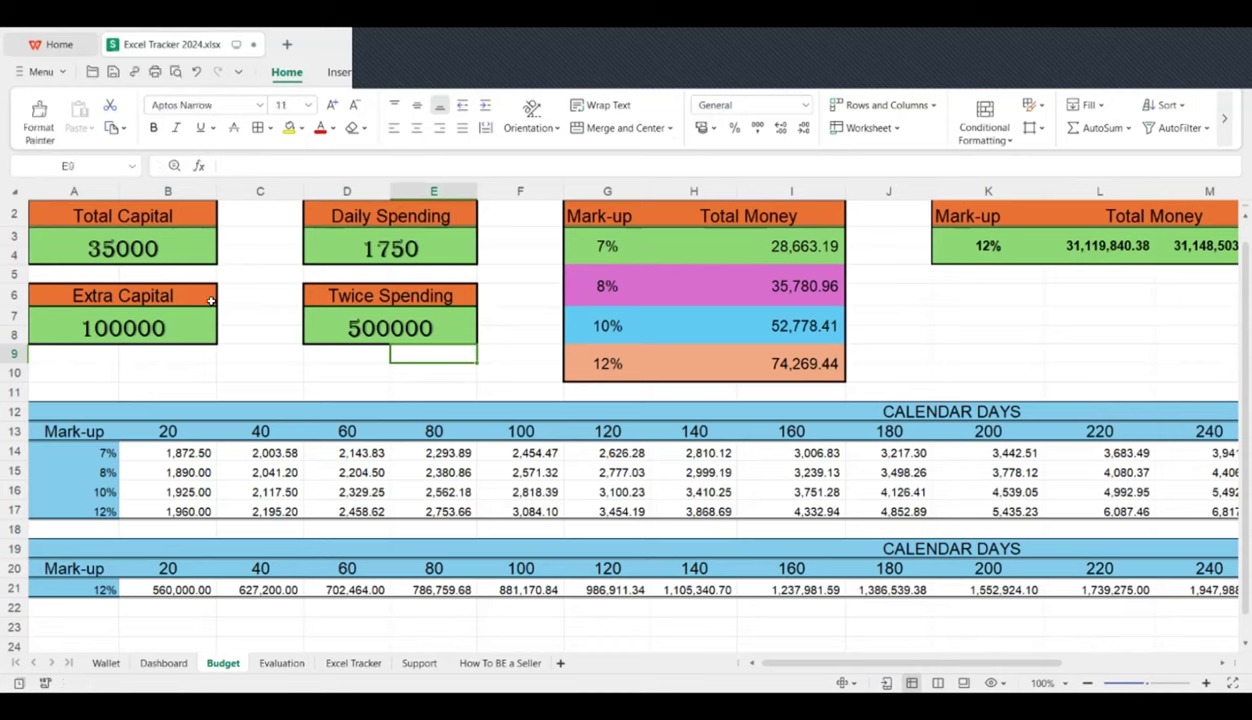
# Step: Enter 100000 as the Total Capital amount
pyautogui.click(122, 253)
pyautogui.write('5000')
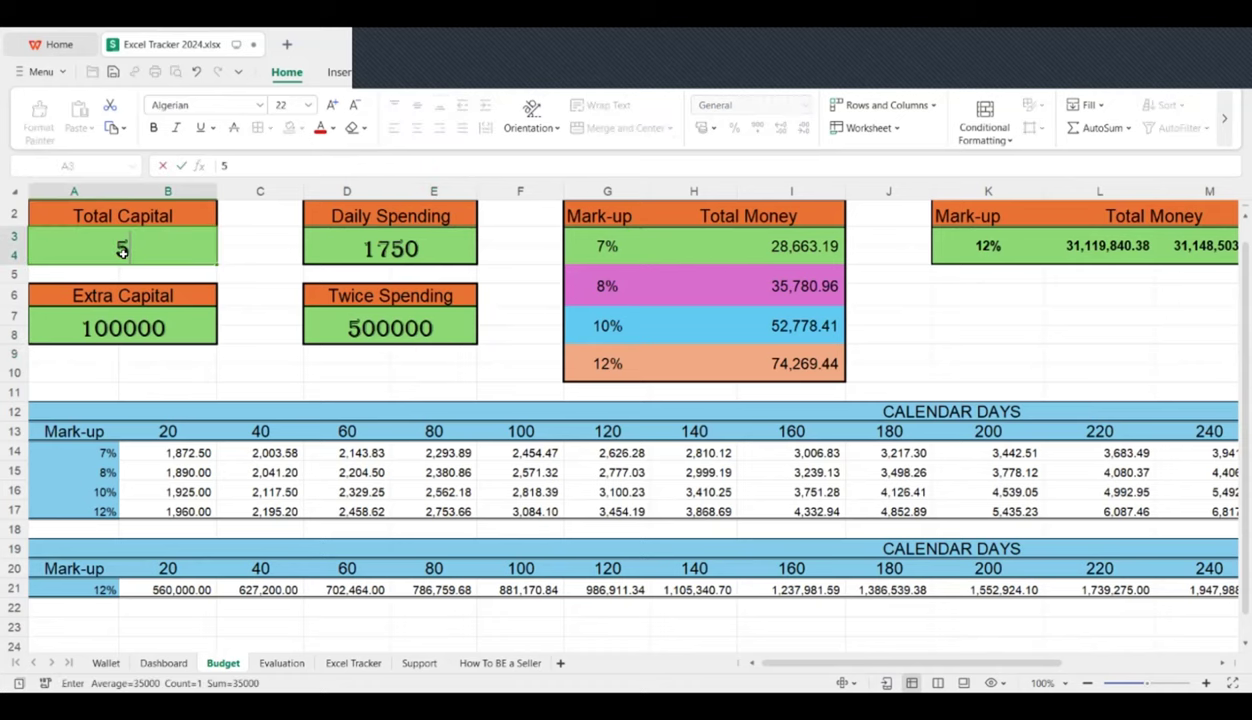
pyautogui.press('BackSpace')
pyautogui.press('BackSpace')
pyautogui.press('BackSpace')
pyautogui.press('BackSpace')
pyautogui.write('1000')
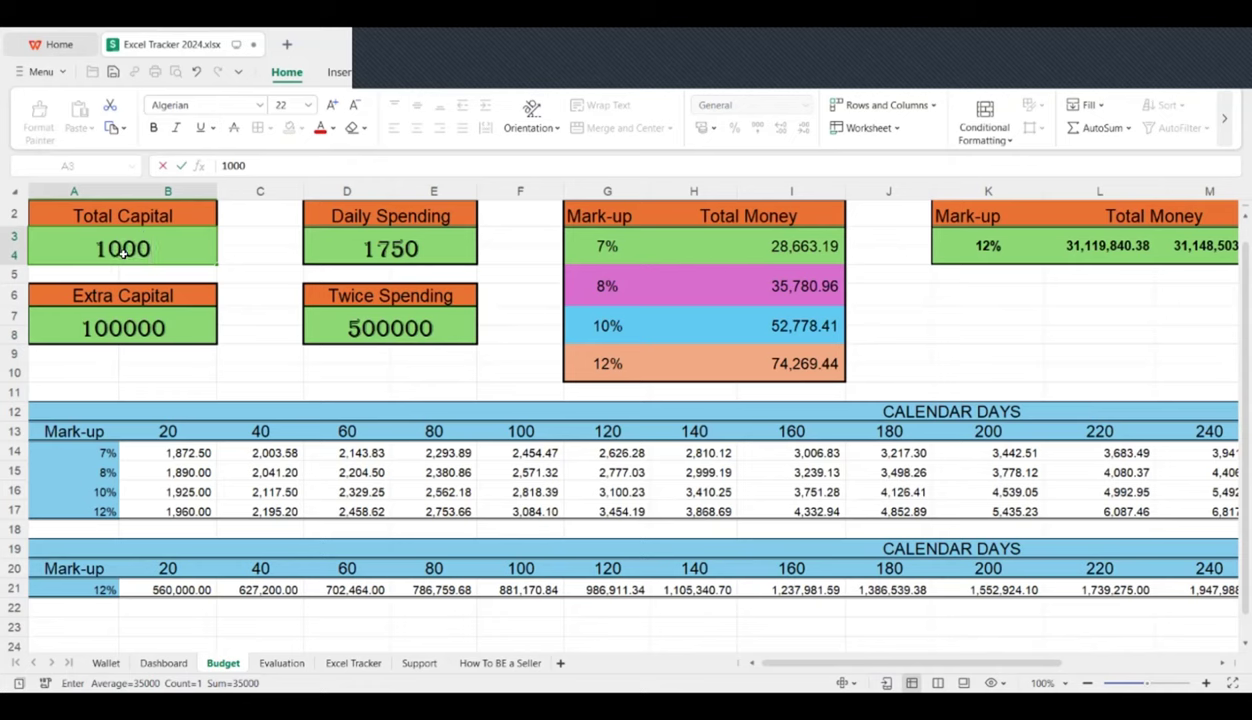
pyautogui.write('00')
pyautogui.click(437, 158)
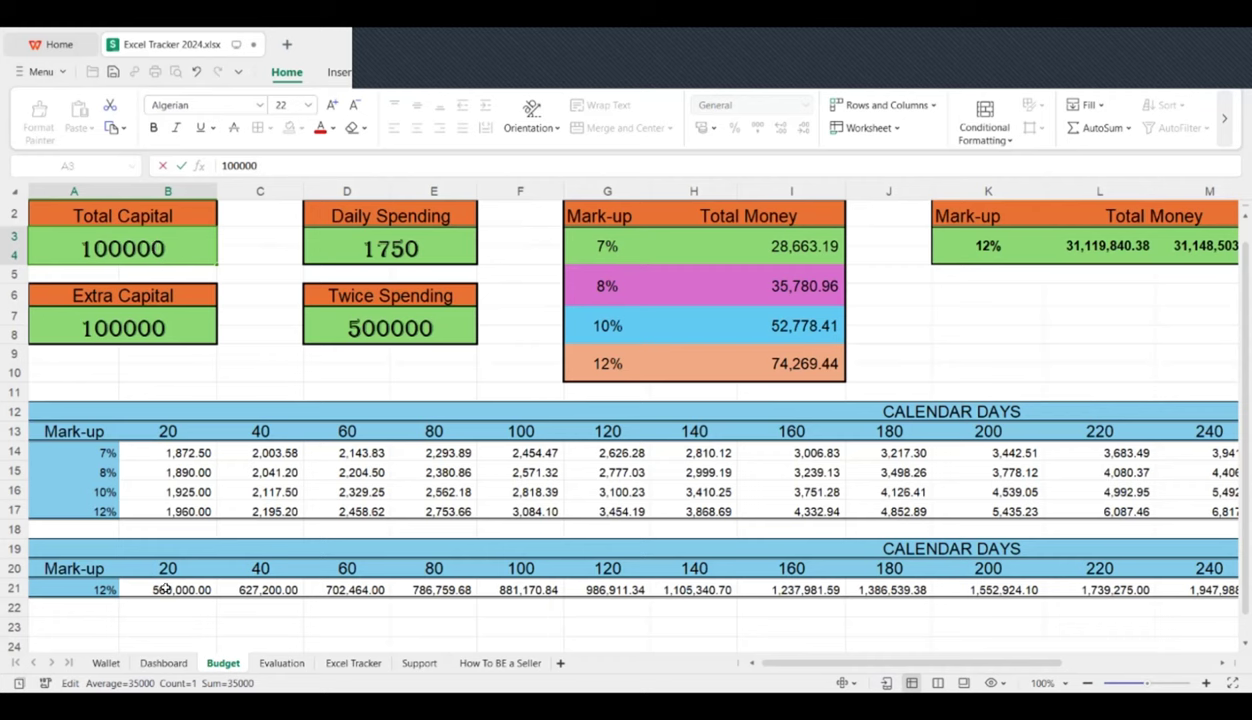
# Step: Review the 12% mark-up row through 360 calendar days and its Total Money figures for the 500000 spending
pyautogui.scroll(-1, 165, 588)
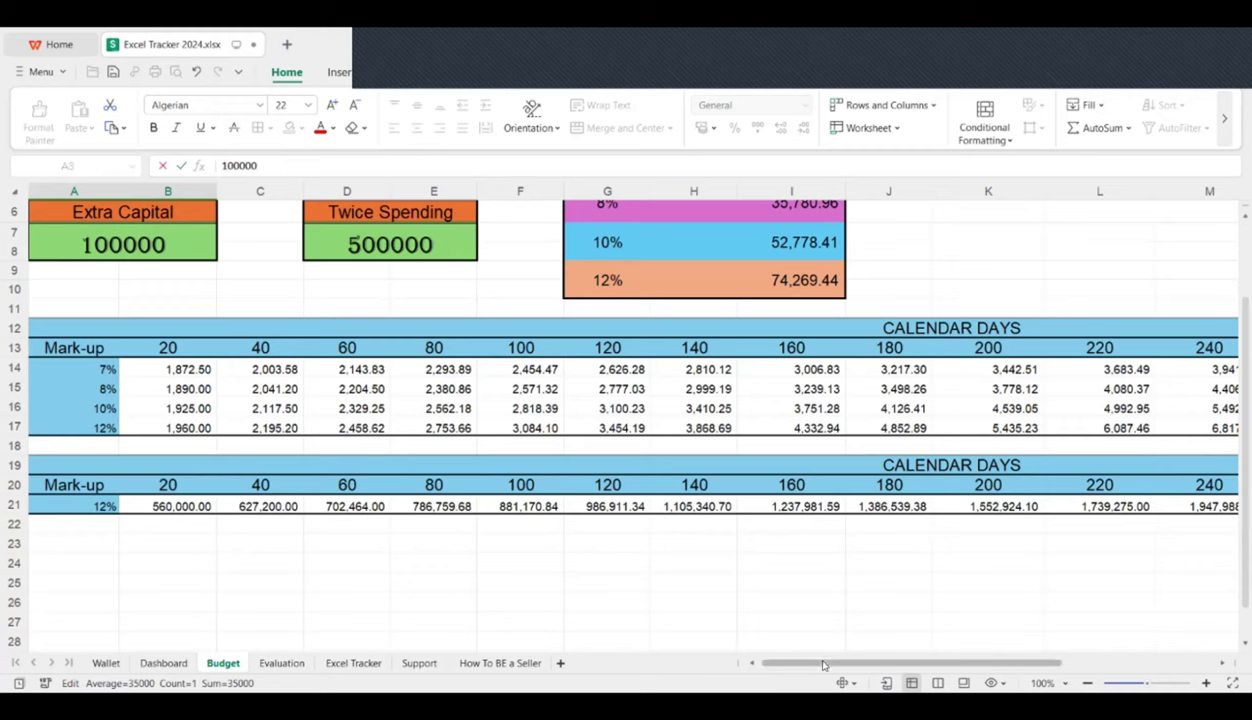
pyautogui.moveTo(823, 663); pyautogui.dragTo(975, 663)
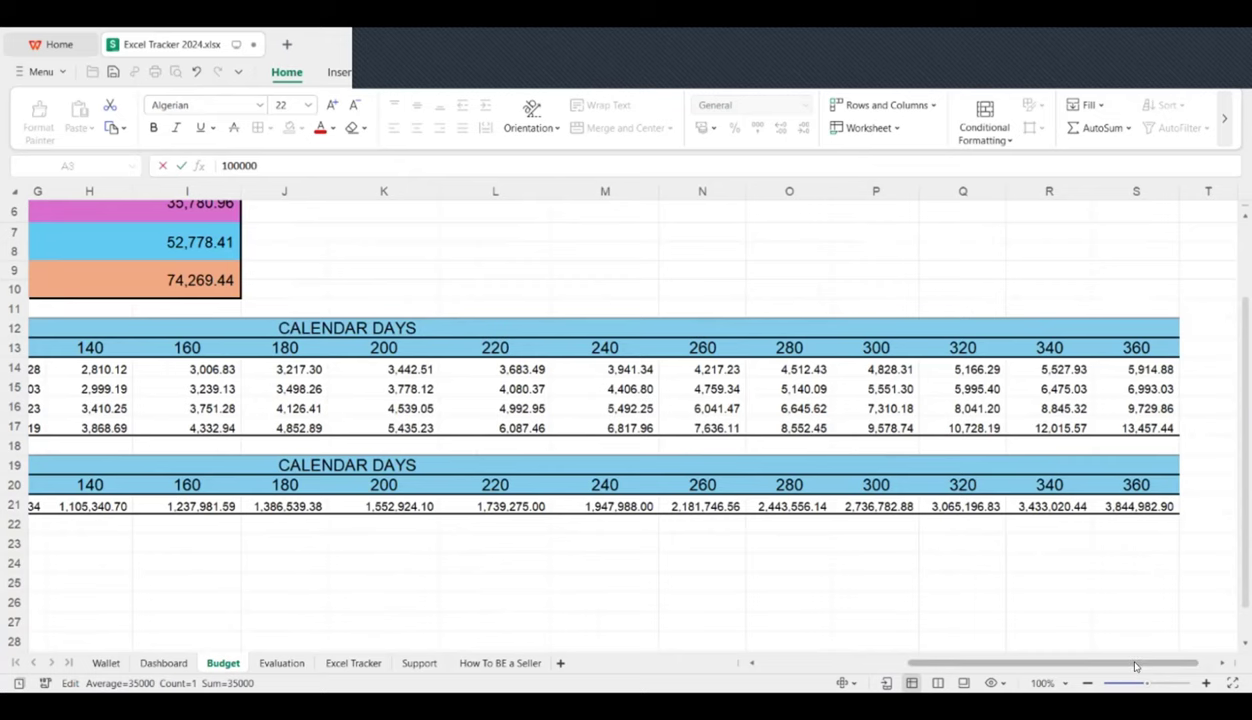
pyautogui.moveTo(1135, 666); pyautogui.dragTo(793, 684)
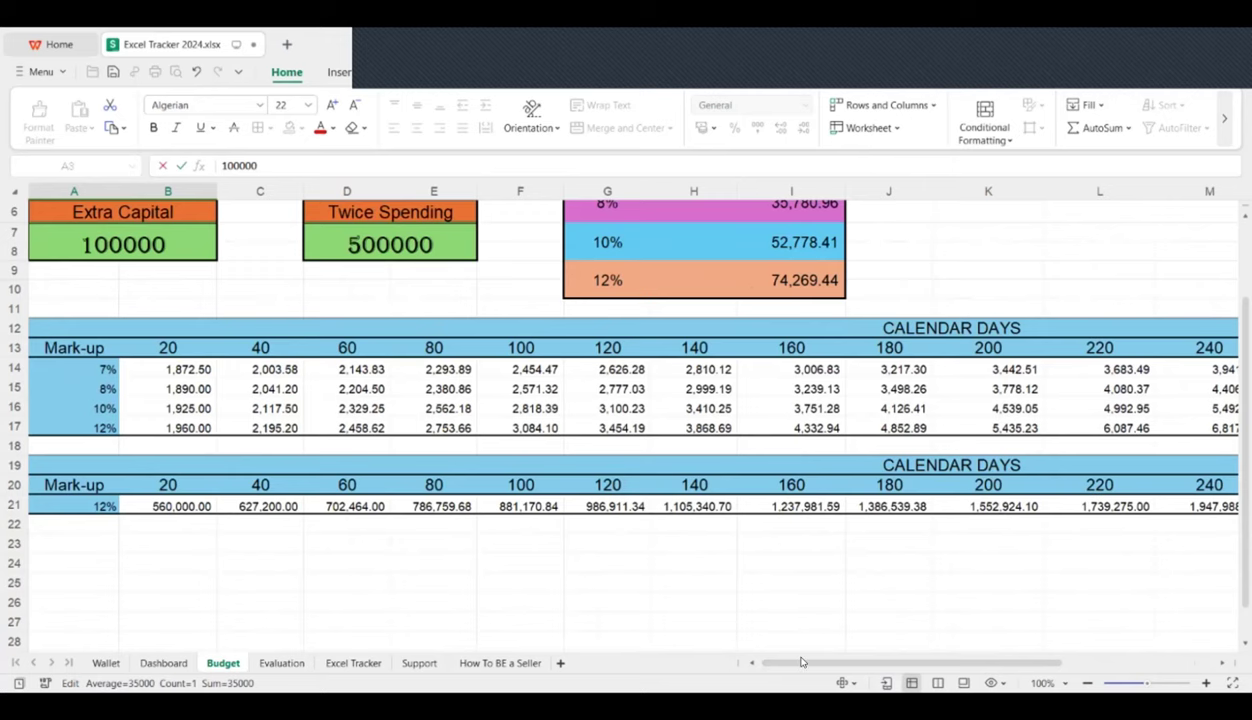
pyautogui.moveTo(801, 662); pyautogui.dragTo(1115, 590)
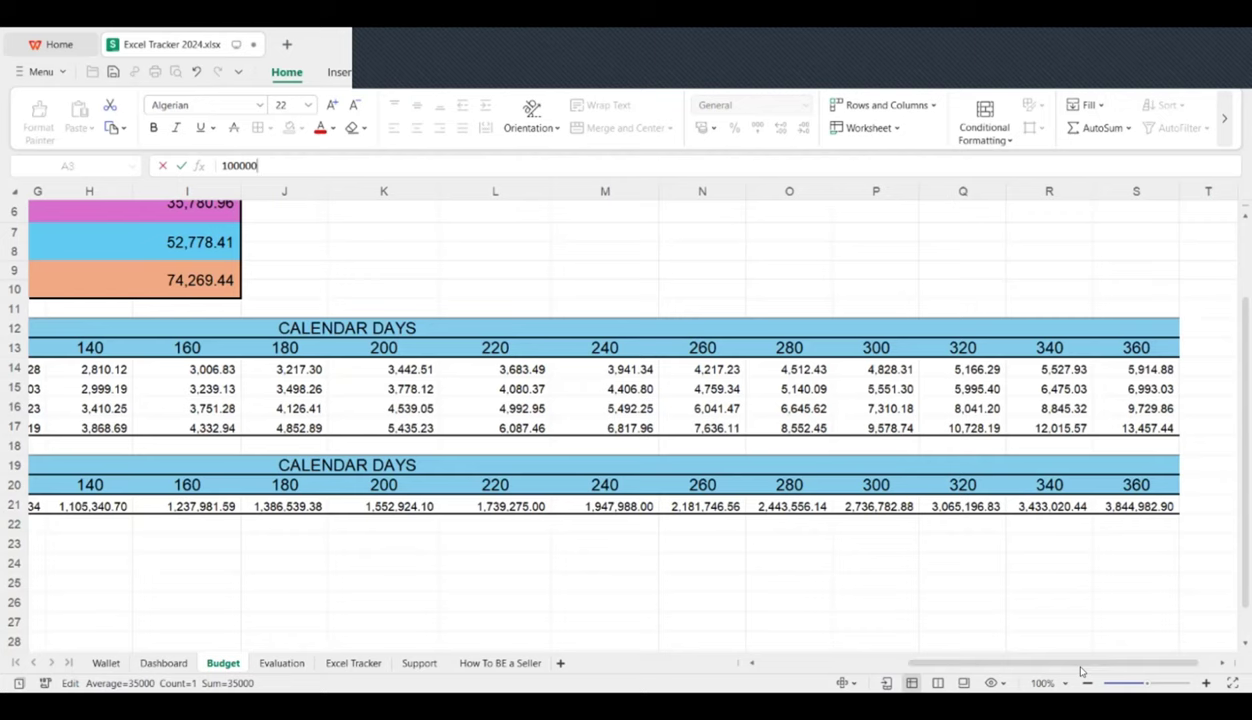
pyautogui.moveTo(1083, 669); pyautogui.dragTo(833, 669)
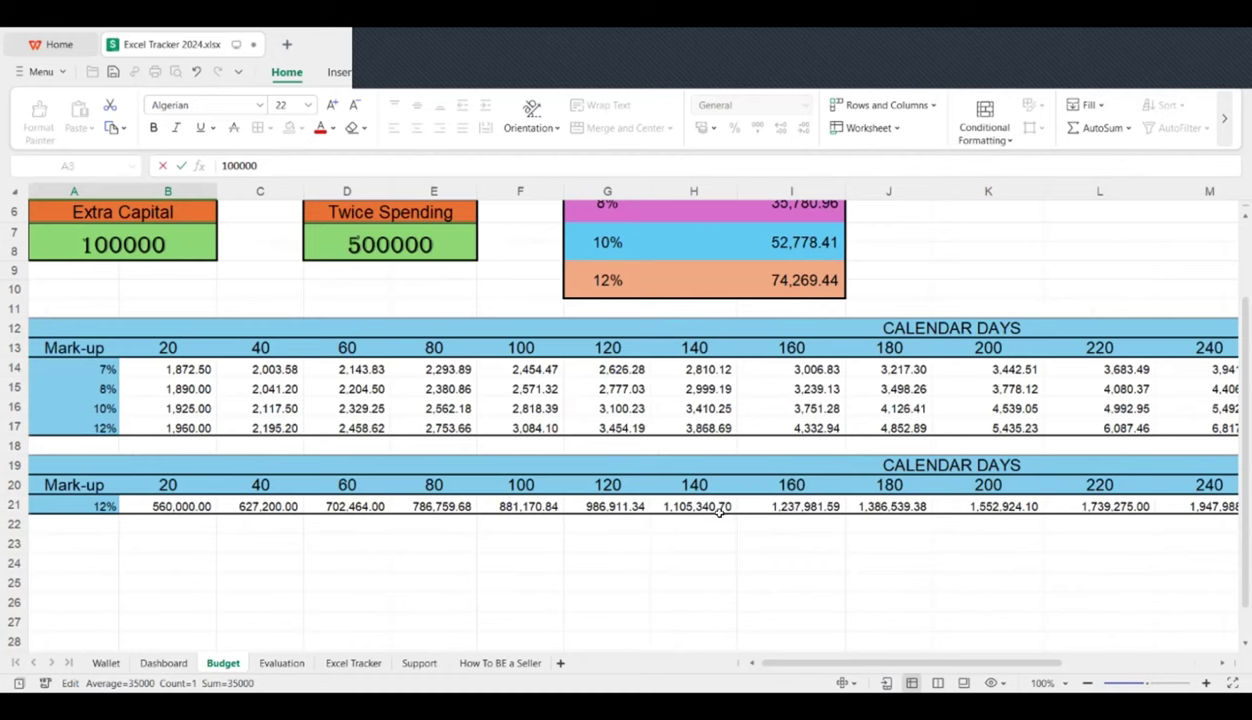
pyautogui.scroll(2, 681, 484)
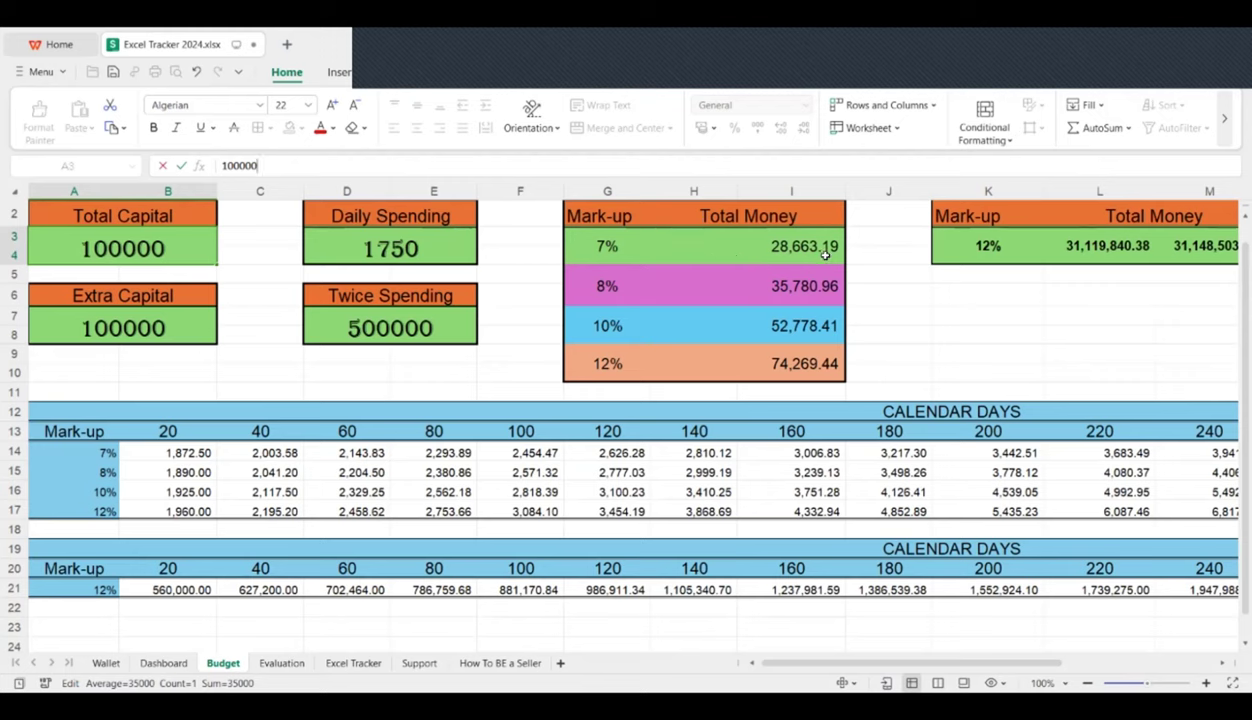
# Step: Apply the Total Capital entry and check the recalculated Daily Spending, Total Money and mark-up projections
pyautogui.click(422, 248)
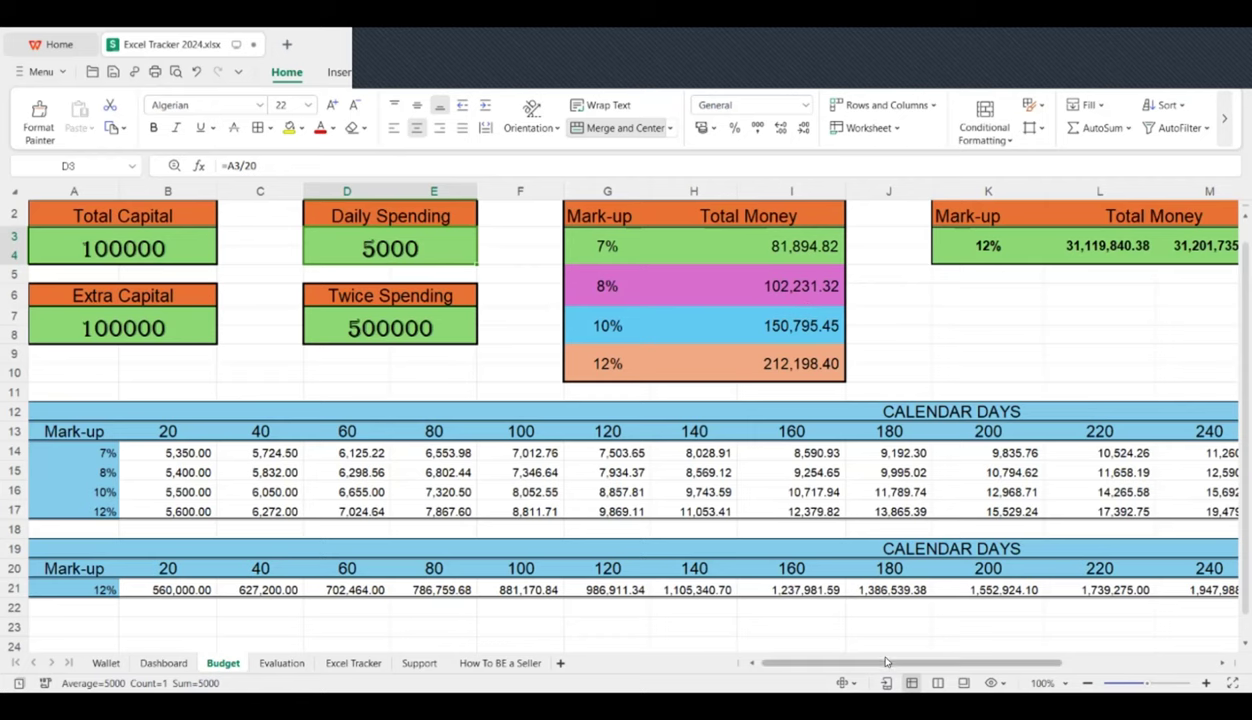
pyautogui.moveTo(886, 664); pyautogui.dragTo(898, 664)
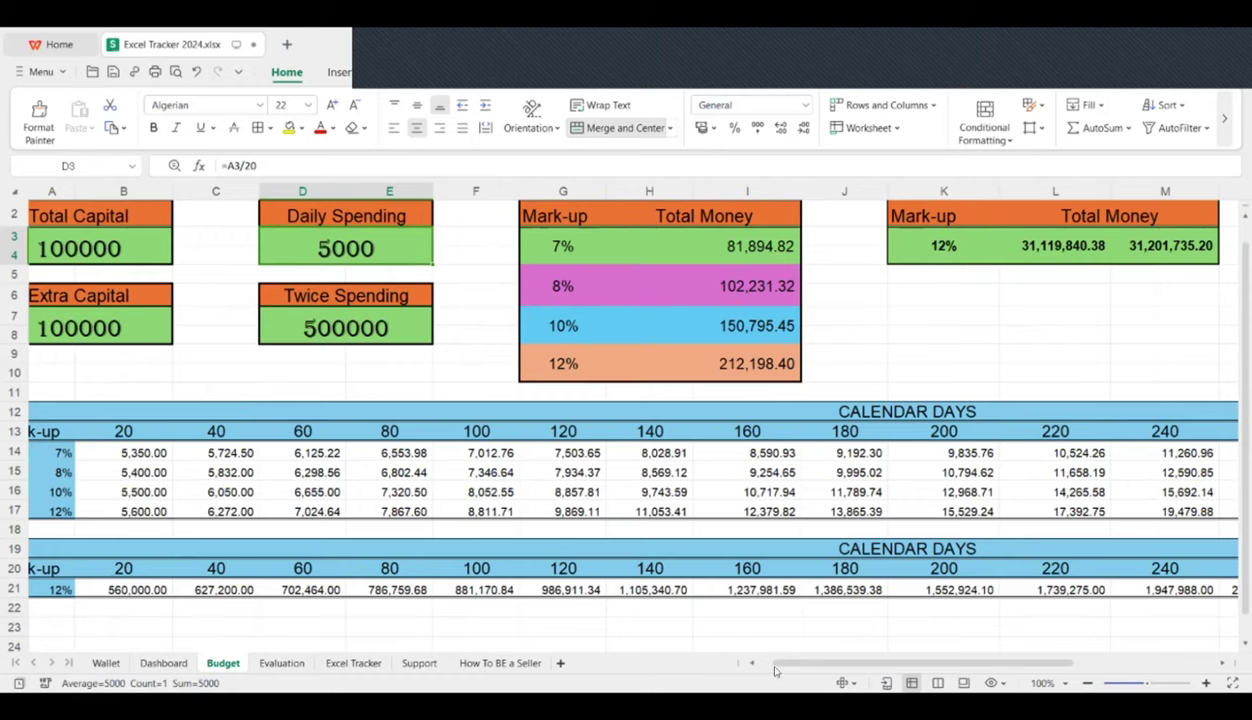
pyautogui.moveTo(950, 662); pyautogui.dragTo(724, 573)
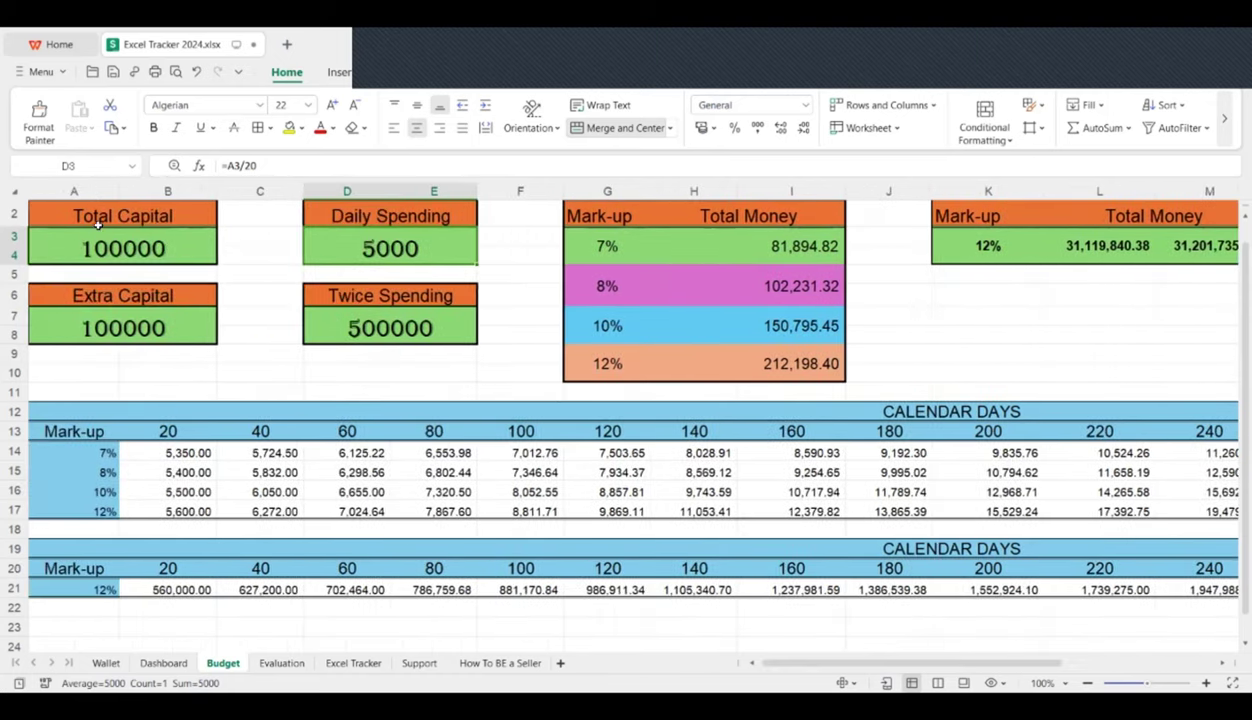